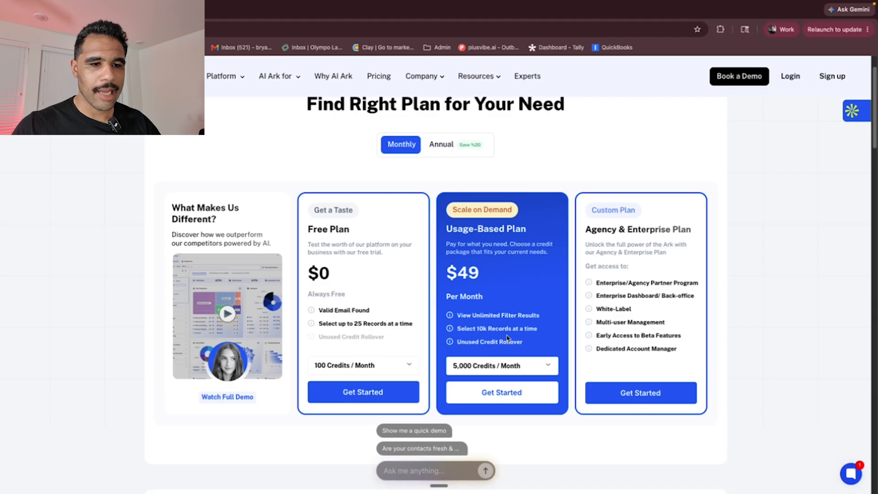
# Examine the pricing plans, the Free versus Premium Access feature comparison and the credit cost of each action
pyautogui.scroll(-1, 510, 341)
pyautogui.scroll(-5, 521, 361)
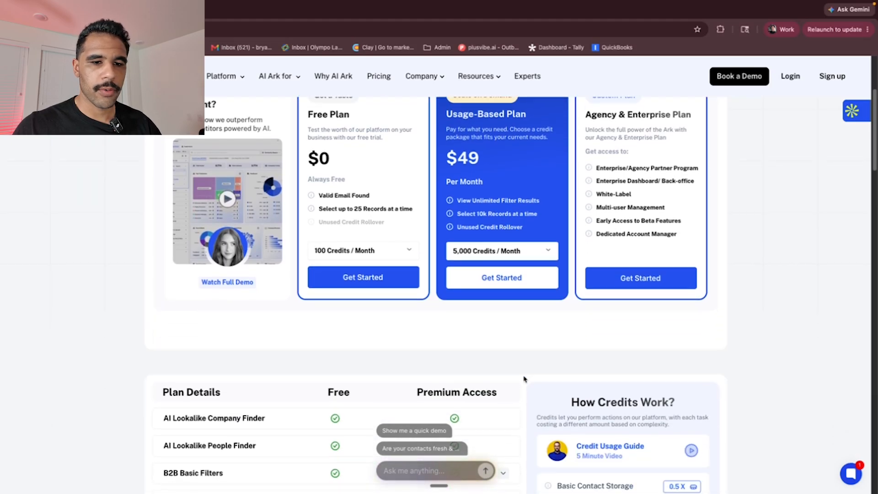
pyautogui.scroll(-2, 525, 318)
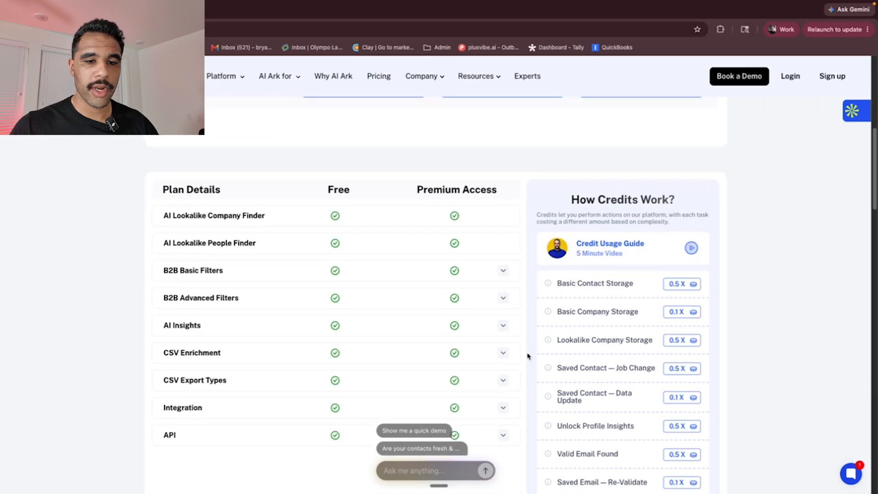
pyautogui.scroll(-3, 528, 364)
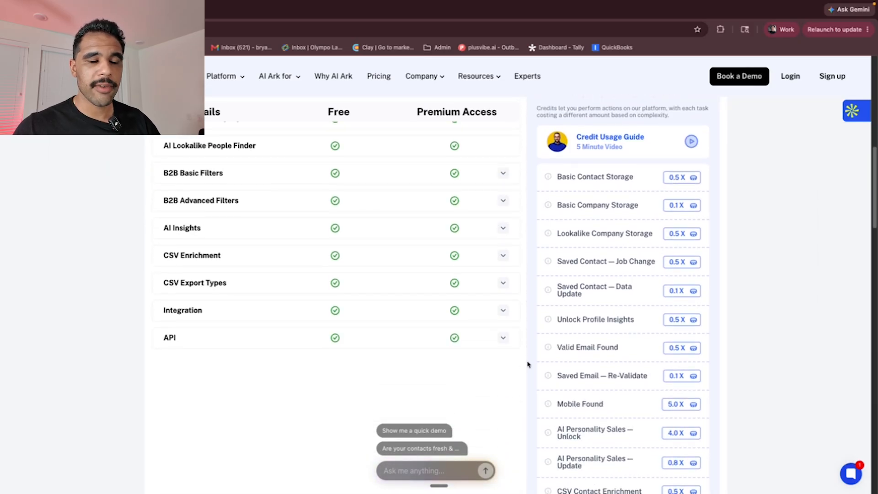
pyautogui.scroll(2, 530, 364)
pyautogui.scroll(7, 530, 364)
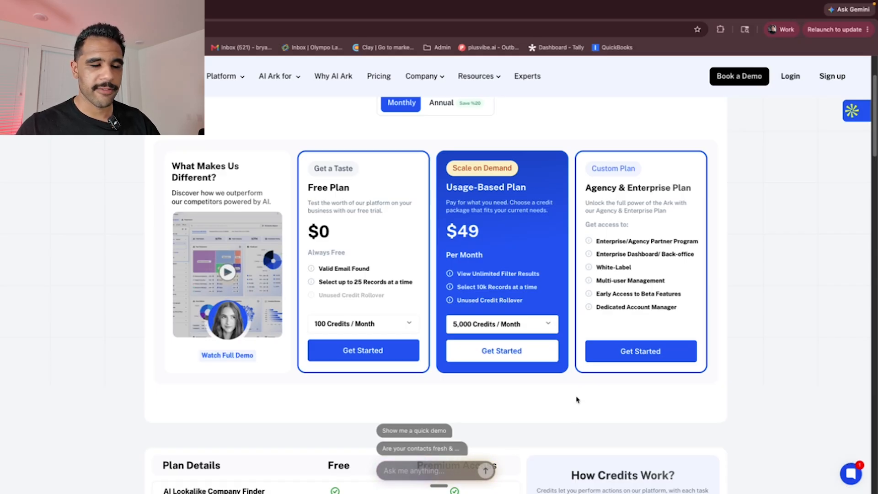
pyautogui.scroll(1, 577, 401)
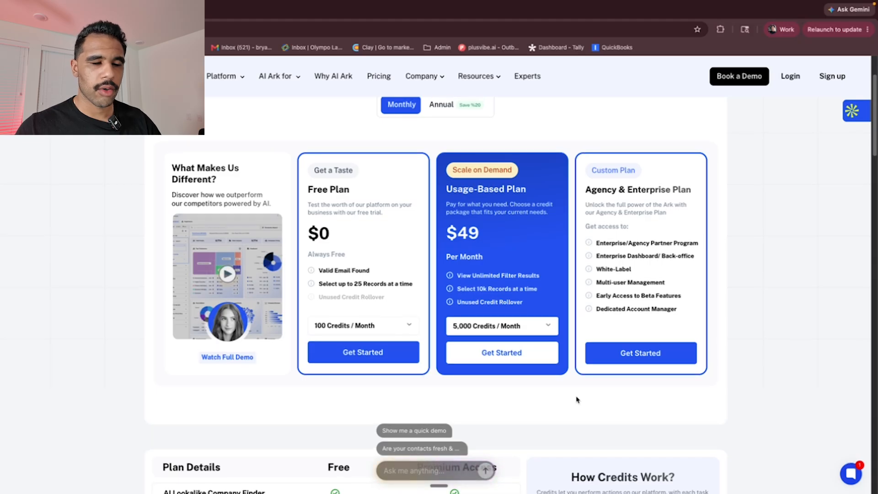
pyautogui.scroll(2, 576, 399)
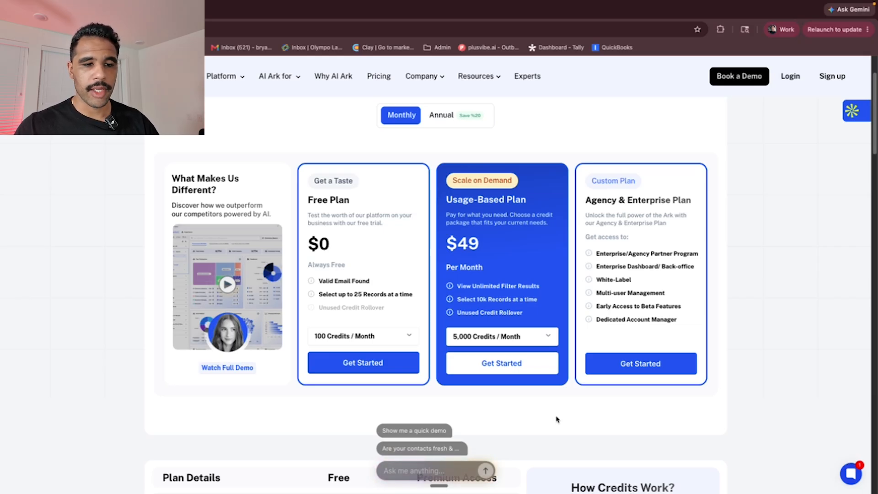
pyautogui.scroll(-1, 558, 416)
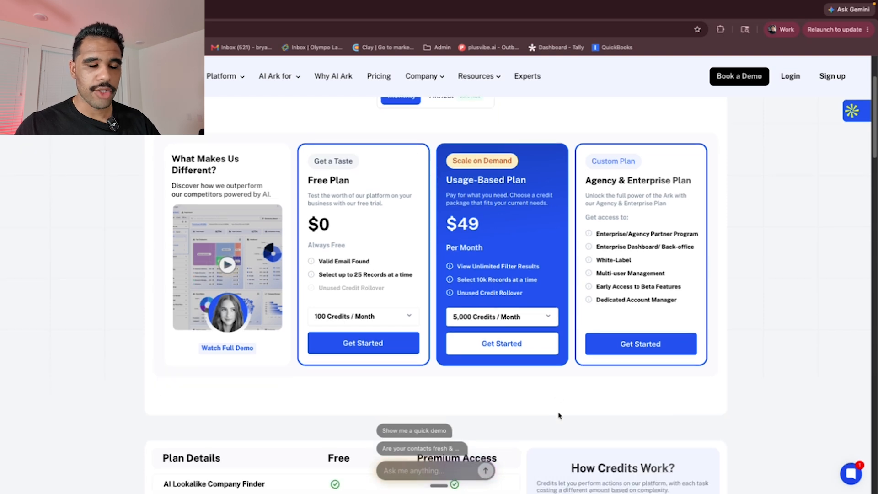
pyautogui.scroll(2, 560, 421)
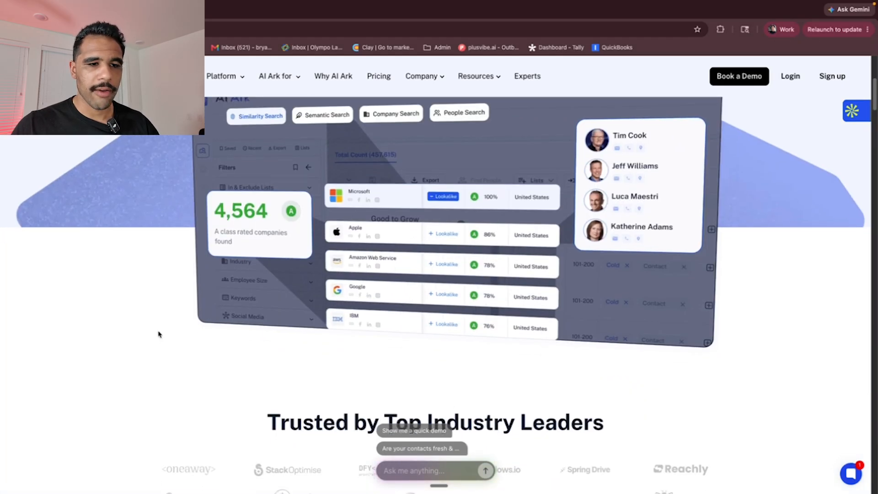
# Look through the AI Ark homepage's product preview, customer logos and testimonials
pyautogui.scroll(-5, 159, 334)
pyautogui.scroll(-1, 159, 334)
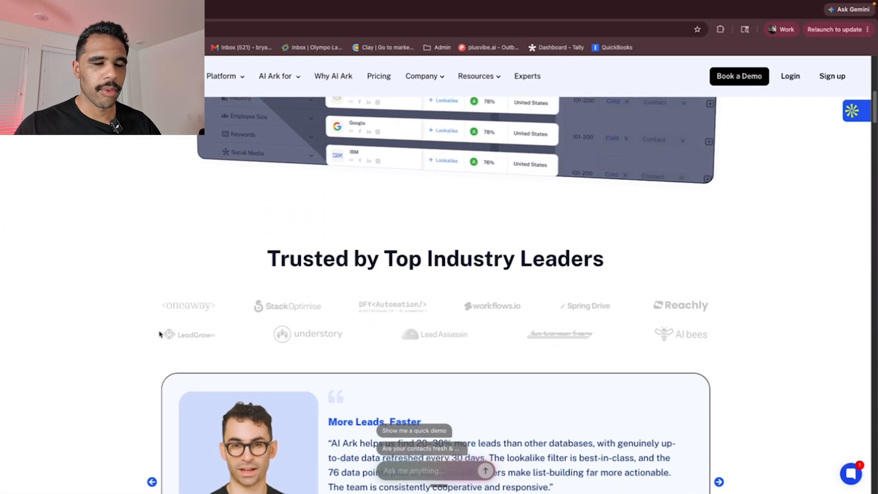
pyautogui.scroll(-2, 217, 302)
pyautogui.scroll(-10, 217, 302)
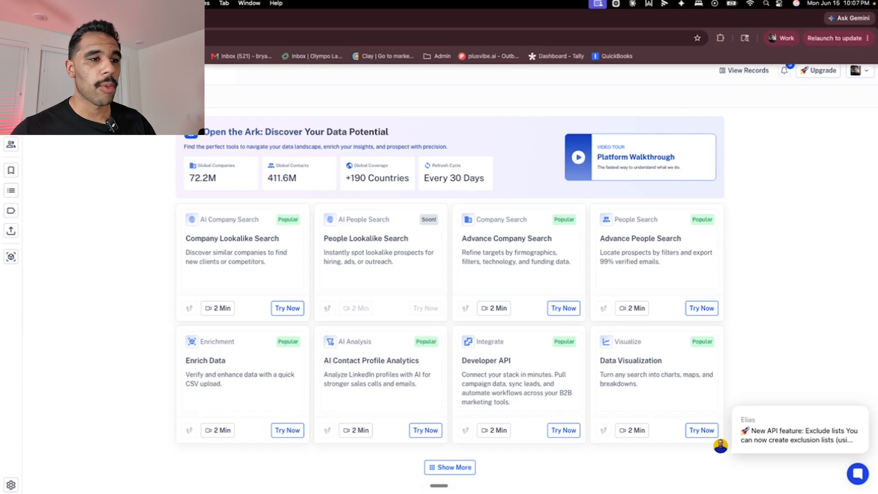
# Open the Company Lookalike Search tool to start an AI lookalike company search
pyautogui.click(160, 5)
pyautogui.click(160, 6)
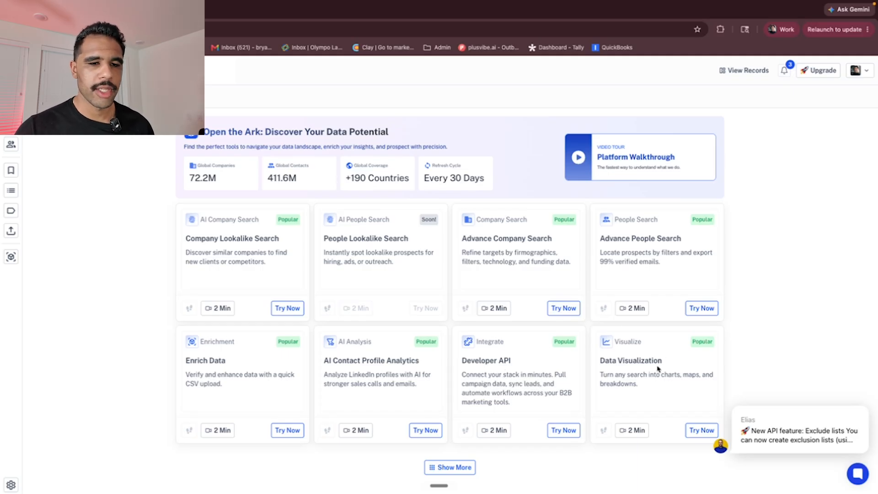
pyautogui.click(287, 309)
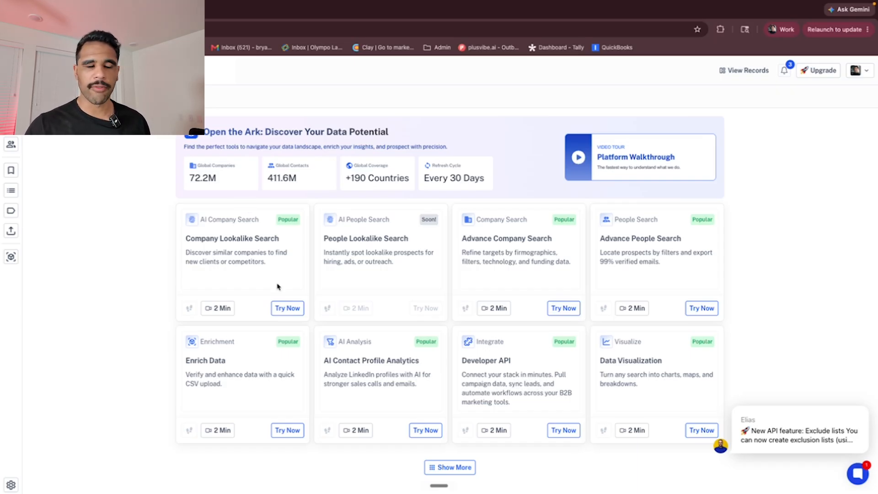
pyautogui.click(286, 308)
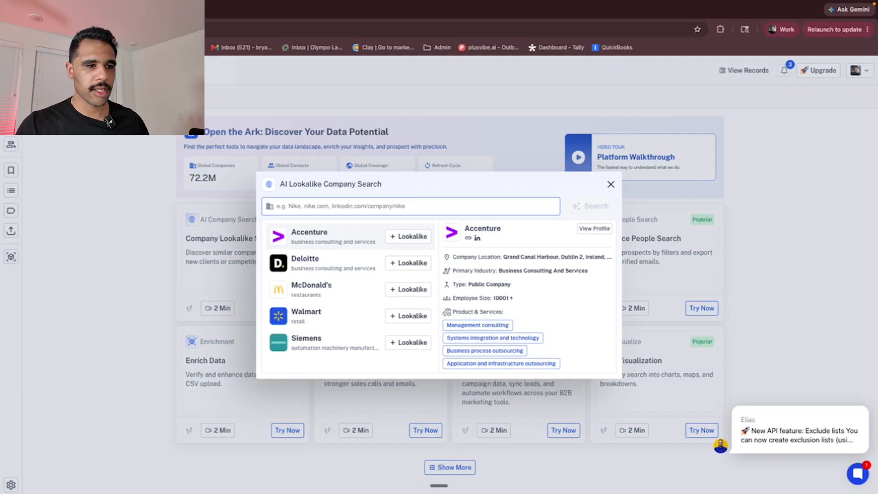
# Search Google in a new browser tab for marketing agencies that offer Google Ads
pyautogui.press('super+t')
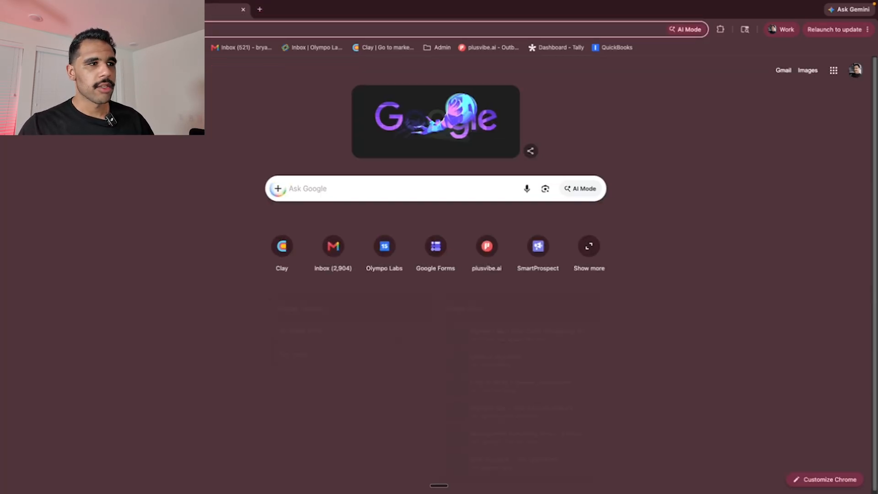
pyautogui.write('marketing')
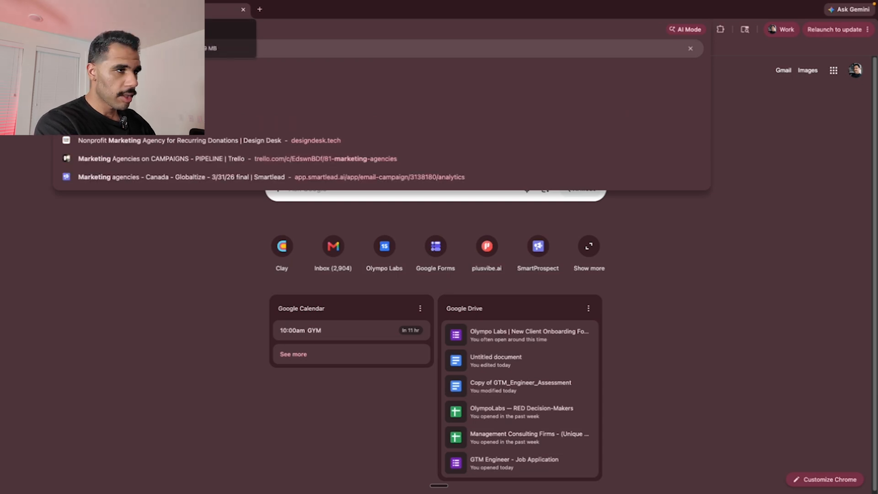
pyautogui.press('Return')
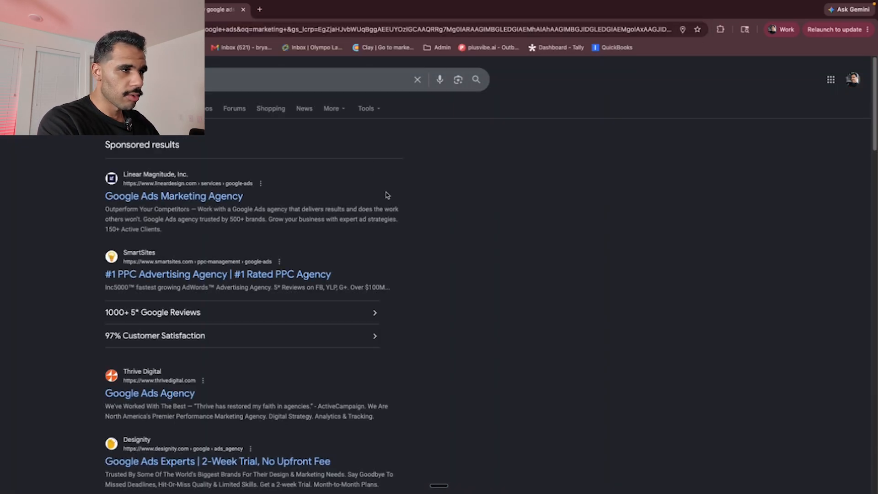
# Open the Thrive Digital and Designity search results in separate new browser tabs
pyautogui.scroll(-3, 452, 246)
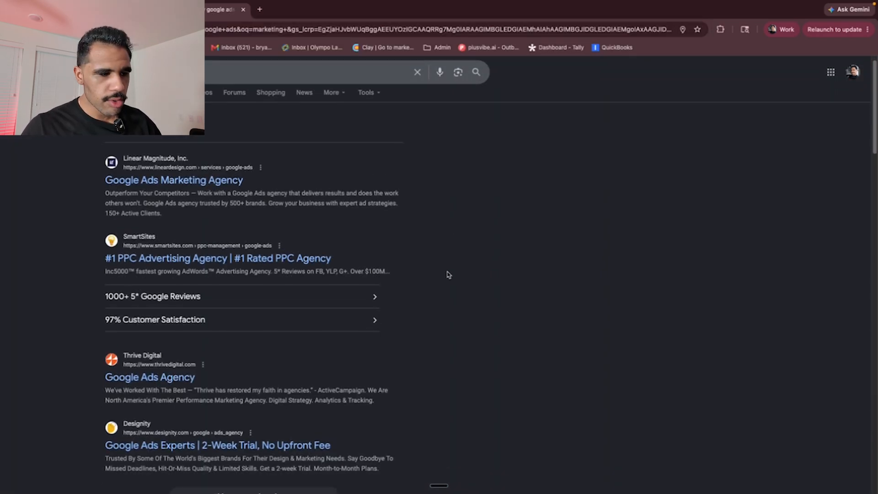
pyautogui.rightClick(182, 308)
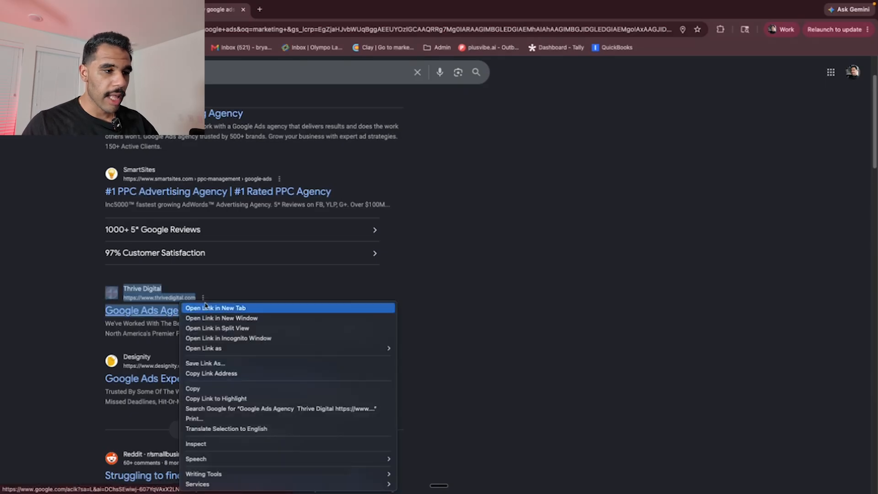
pyautogui.click(206, 308)
pyautogui.scroll(-3, 343, 339)
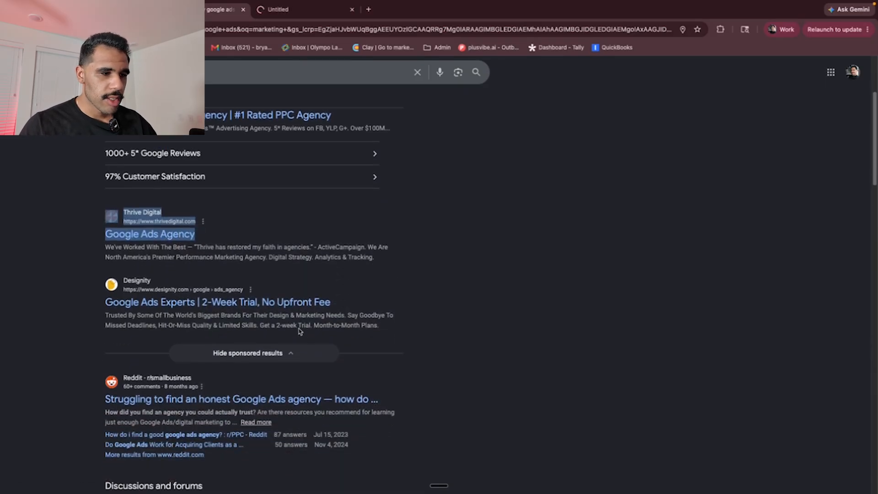
pyautogui.rightClick(261, 303)
pyautogui.click(279, 307)
# Open the Solutions 8 Google Ads agency result in another new browser tab
pyautogui.scroll(-8, 430, 320)
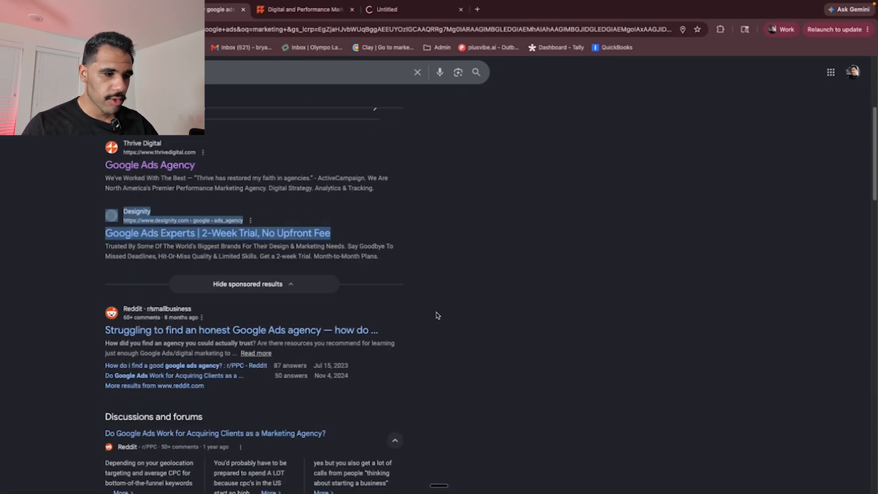
pyautogui.scroll(-8, 415, 357)
pyautogui.scroll(-3, 407, 355)
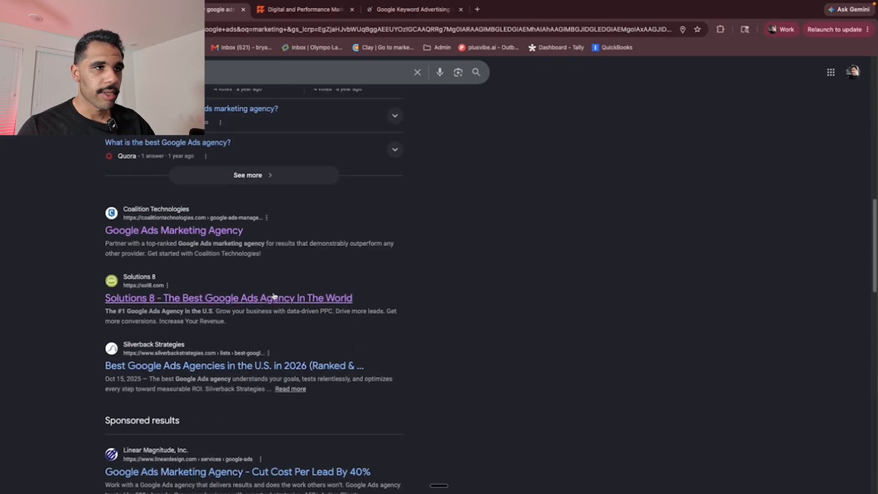
pyautogui.rightClick(281, 291)
pyautogui.click(311, 301)
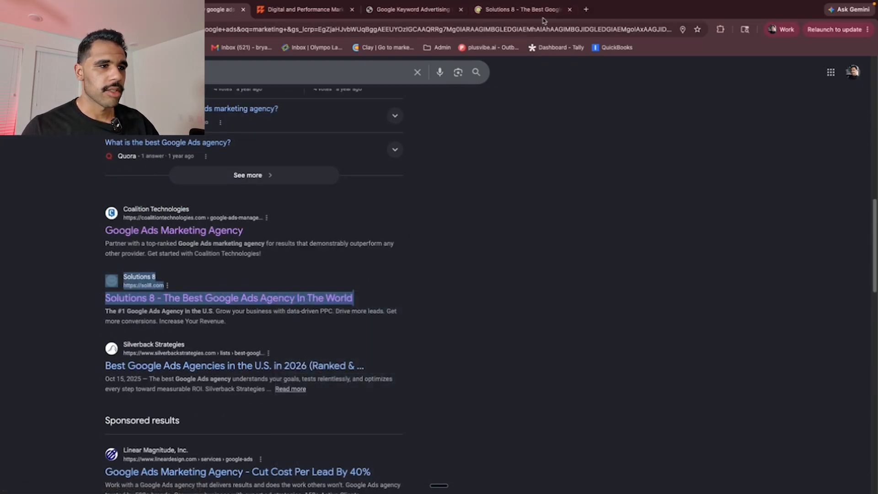
pyautogui.click(538, 16)
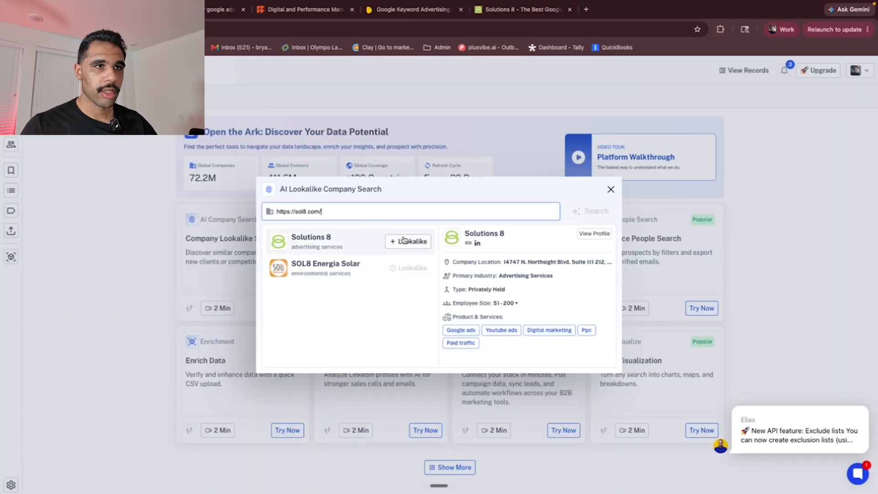
pyautogui.click(412, 241)
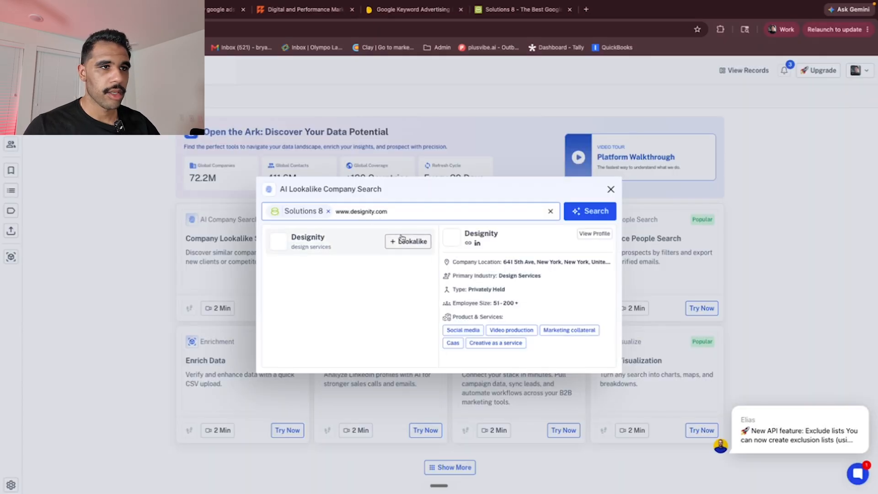
pyautogui.click(405, 241)
# Review Thrive Digital's website, allowing all cookies, and examine its client work and performance marketing services
pyautogui.click(302, 9)
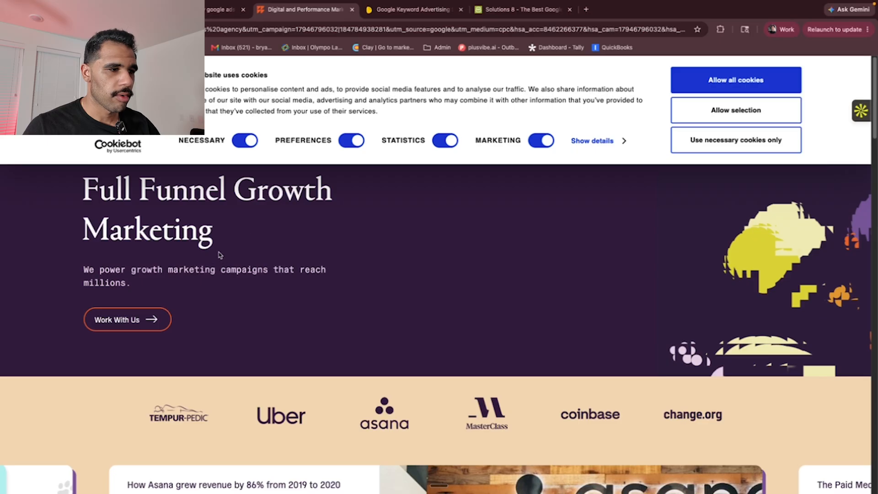
pyautogui.click(707, 80)
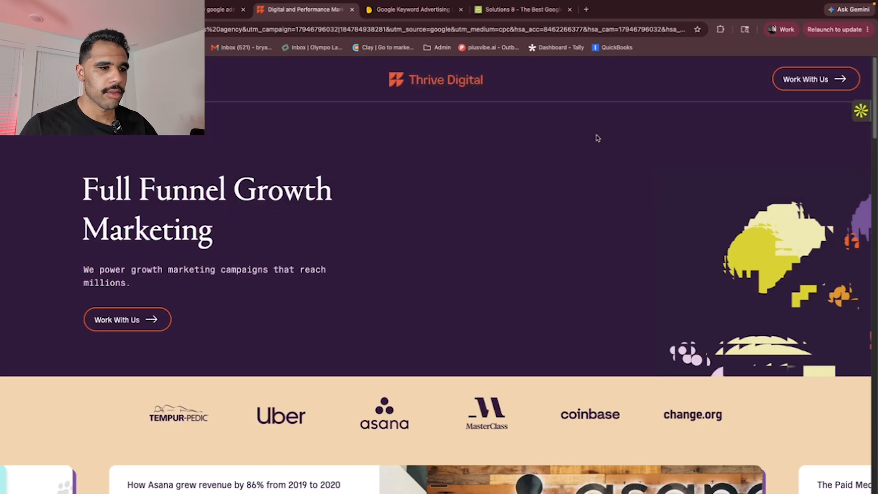
pyautogui.scroll(-7, 422, 261)
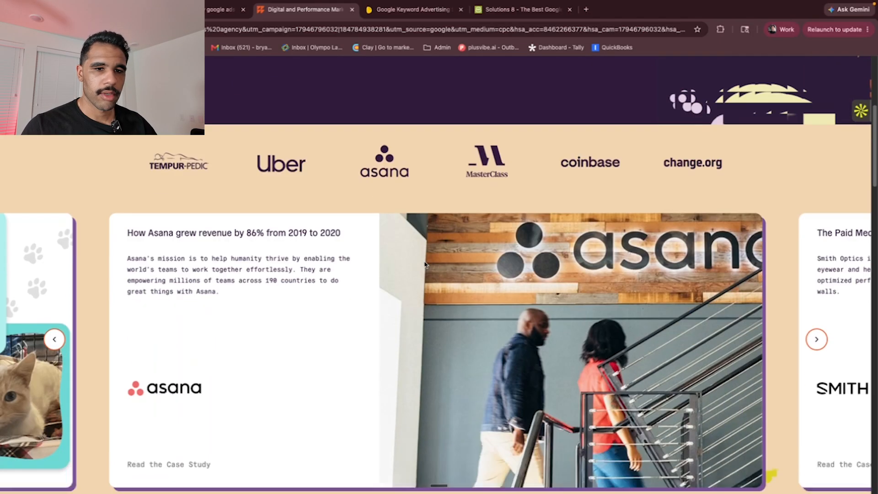
pyautogui.scroll(-10, 423, 273)
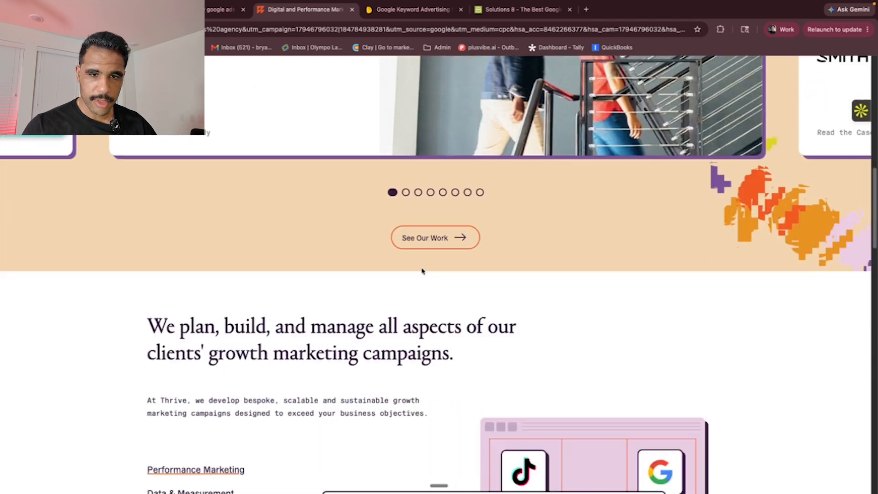
pyautogui.scroll(-2, 423, 271)
pyautogui.scroll(-2, 423, 271)
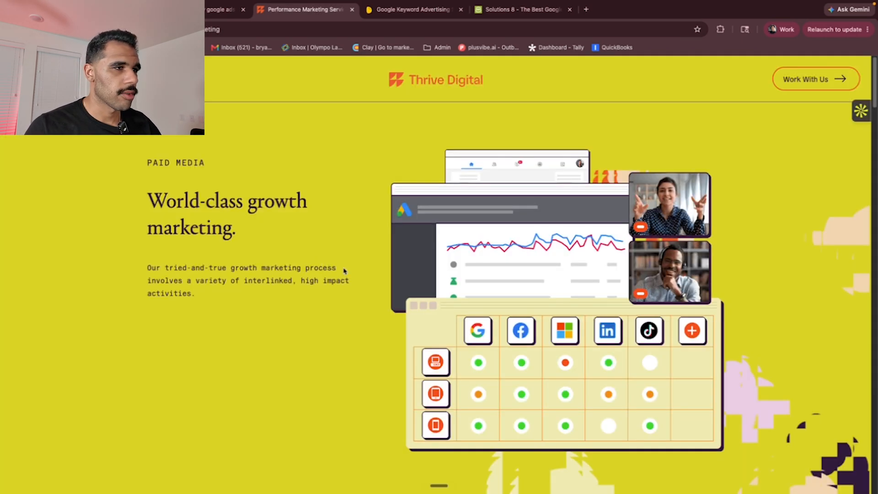
pyautogui.scroll(-1, 344, 269)
pyautogui.scroll(-15, 344, 270)
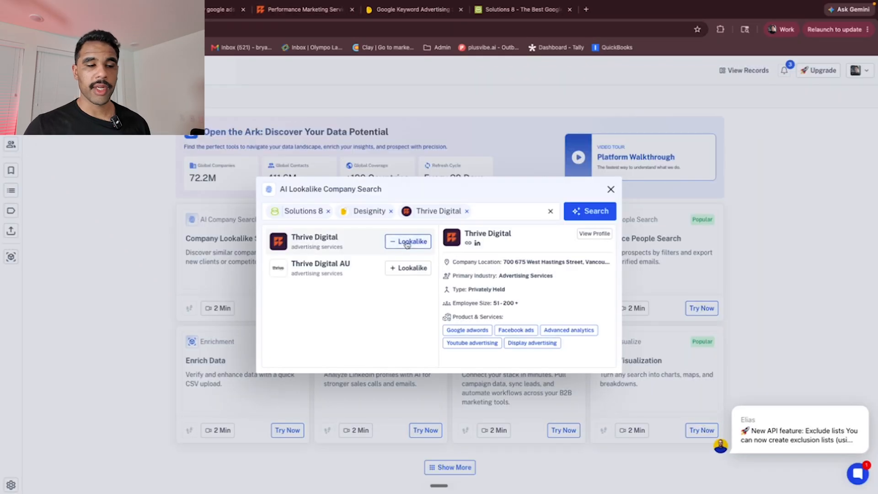
# Add Thrive Digital as the third lookalike company and run the lookalike search
pyautogui.click(407, 243)
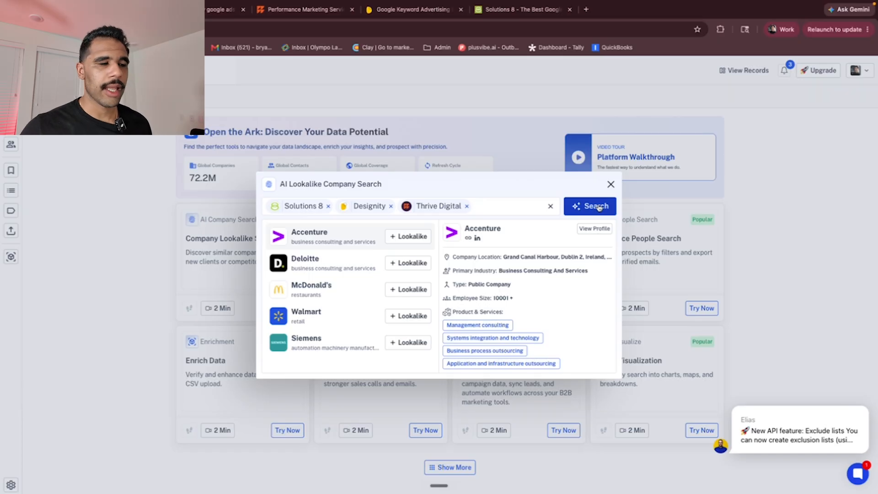
pyautogui.click(597, 206)
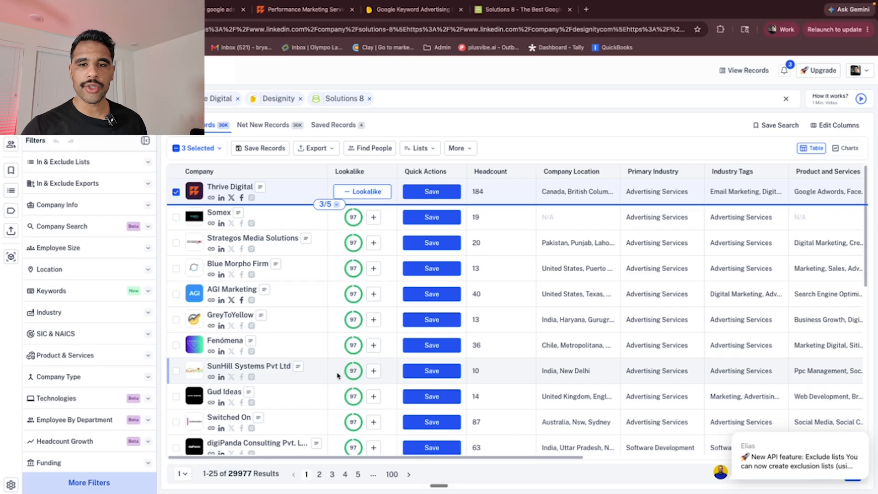
# Filter the lookalike results by location to include only companies in the United States
pyautogui.scroll(-1, 336, 394)
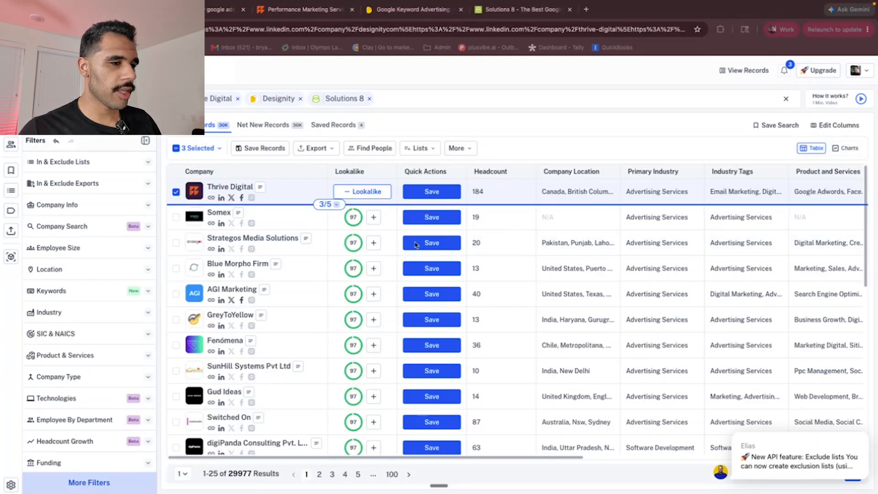
pyautogui.scroll(-3, 207, 209)
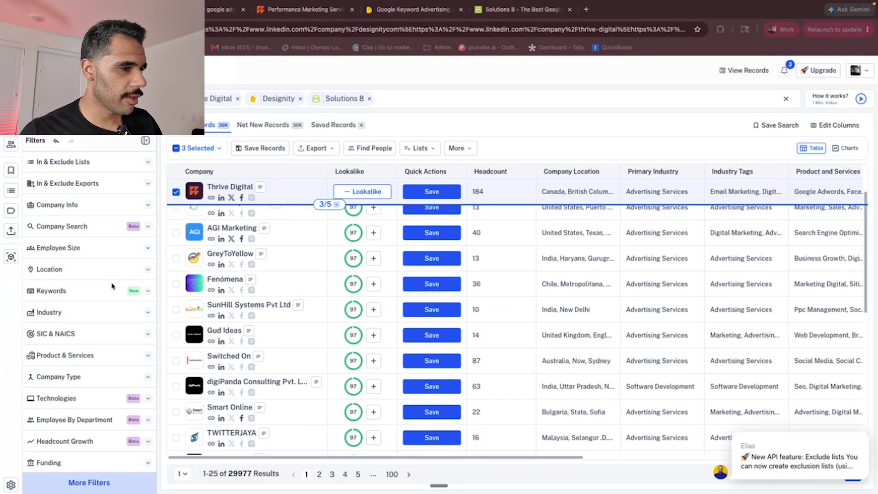
pyautogui.click(102, 267)
pyautogui.click(113, 313)
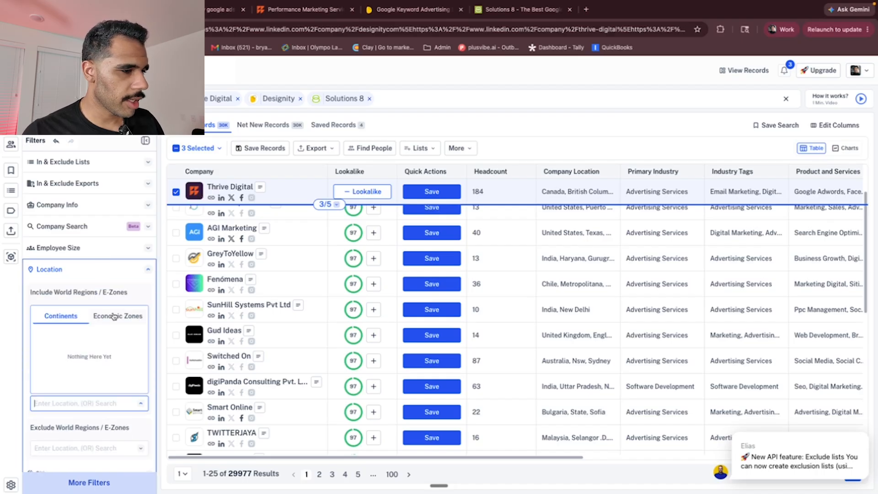
pyautogui.click(112, 336)
pyautogui.click(112, 351)
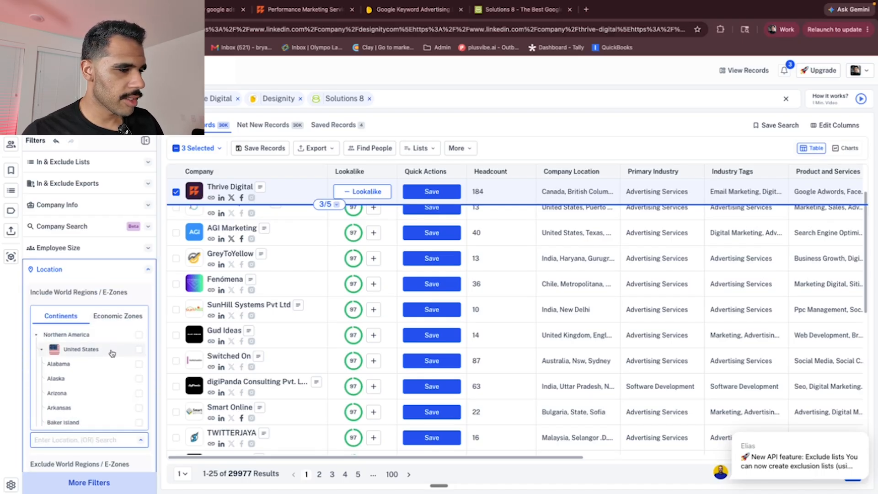
pyautogui.click(139, 349)
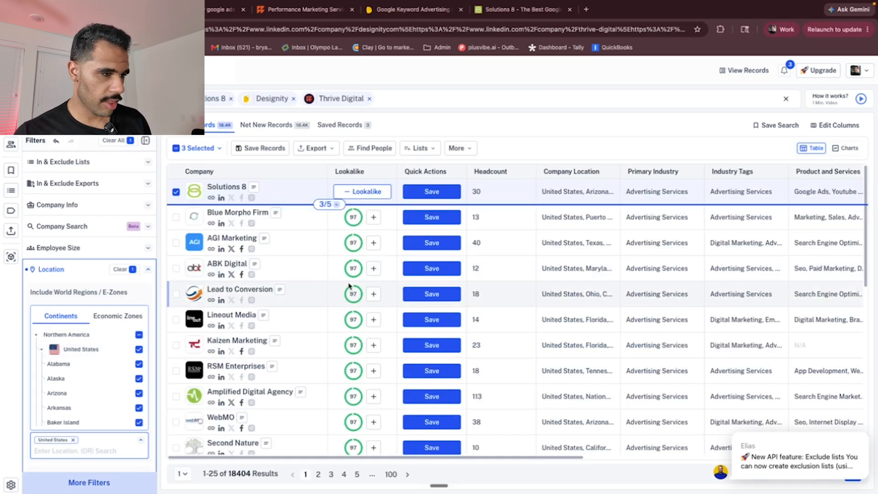
# Restrict the lookalike results to companies in the predefined 11-20 employee size range
pyautogui.click(70, 248)
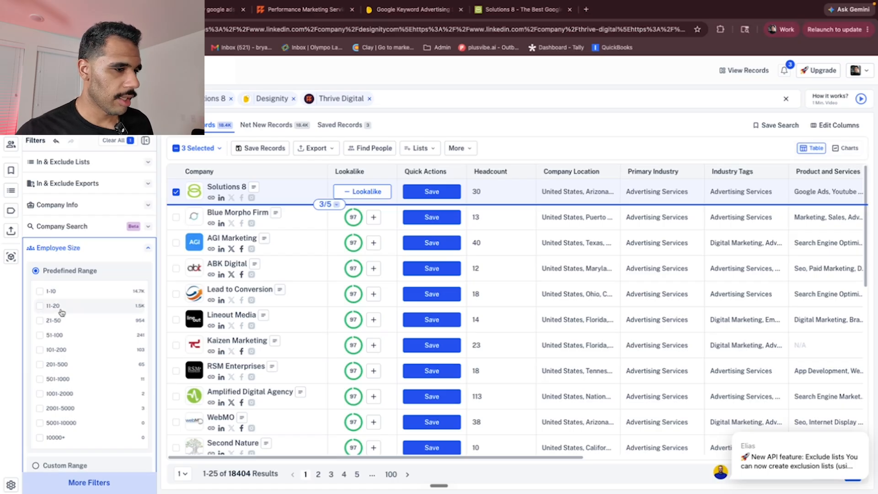
pyautogui.click(61, 310)
pyautogui.click(80, 246)
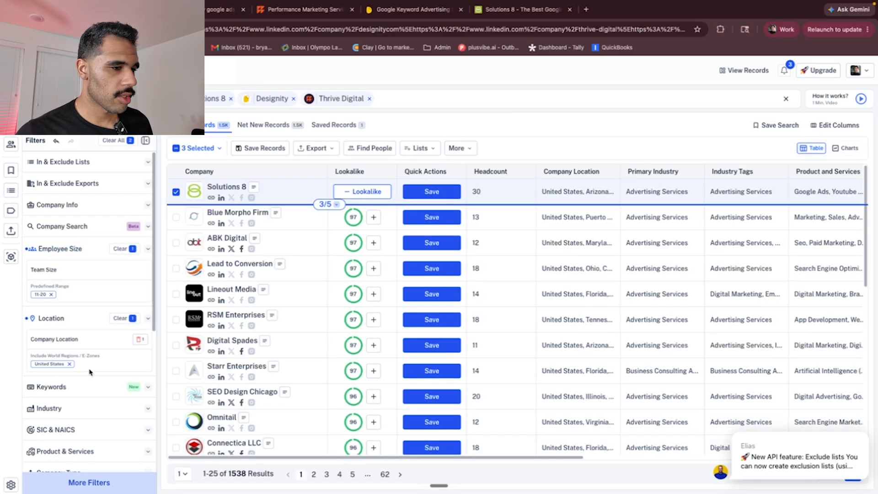
# Look through the available company filters, including the Keywords, Industry and Technologies options
pyautogui.scroll(-3, 89, 372)
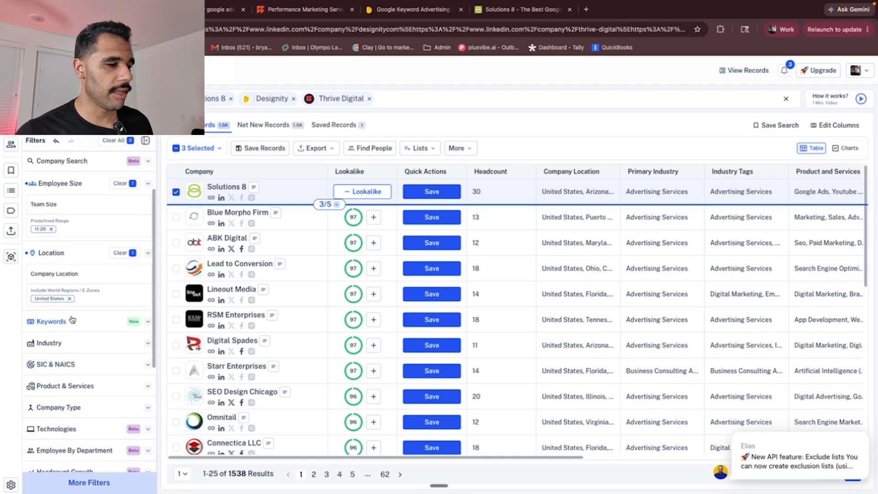
pyautogui.click(73, 322)
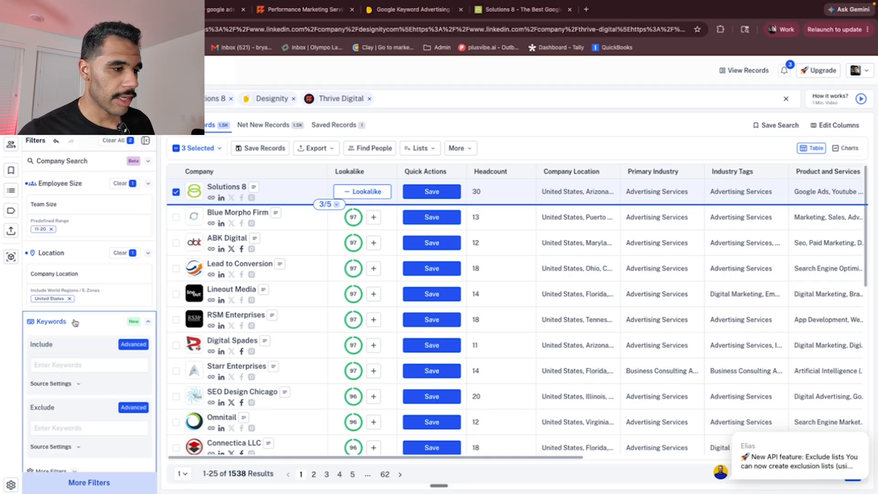
pyautogui.click(75, 322)
pyautogui.scroll(-1, 75, 320)
pyautogui.click(76, 326)
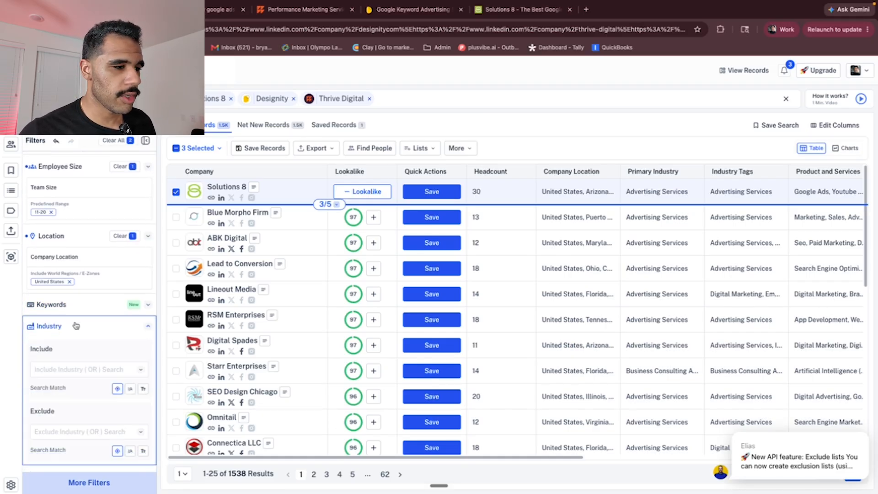
pyautogui.click(75, 326)
pyautogui.click(76, 326)
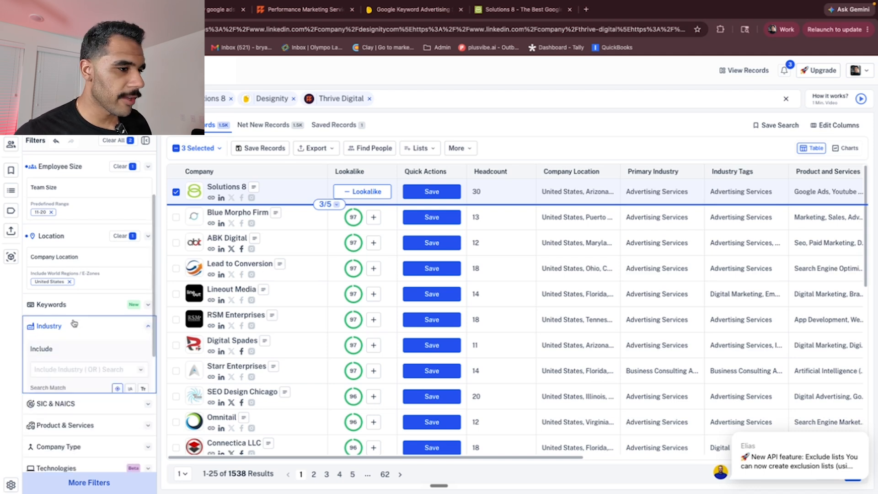
pyautogui.click(76, 325)
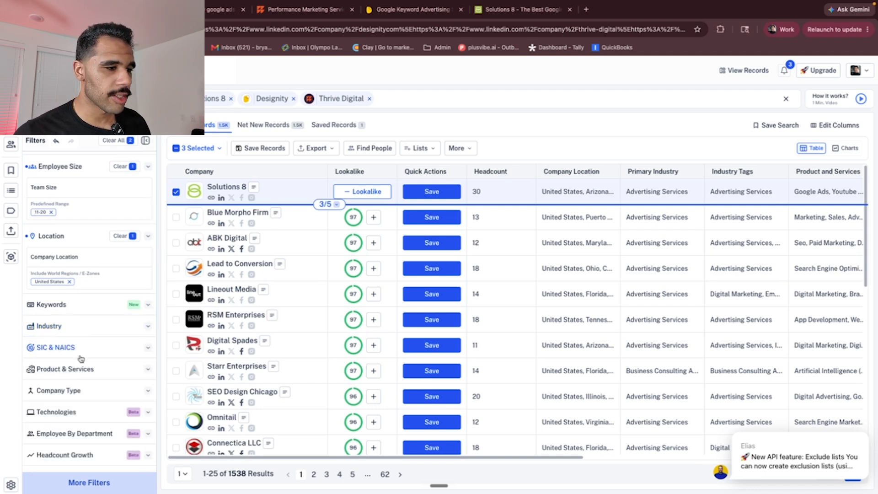
pyautogui.scroll(-1, 101, 388)
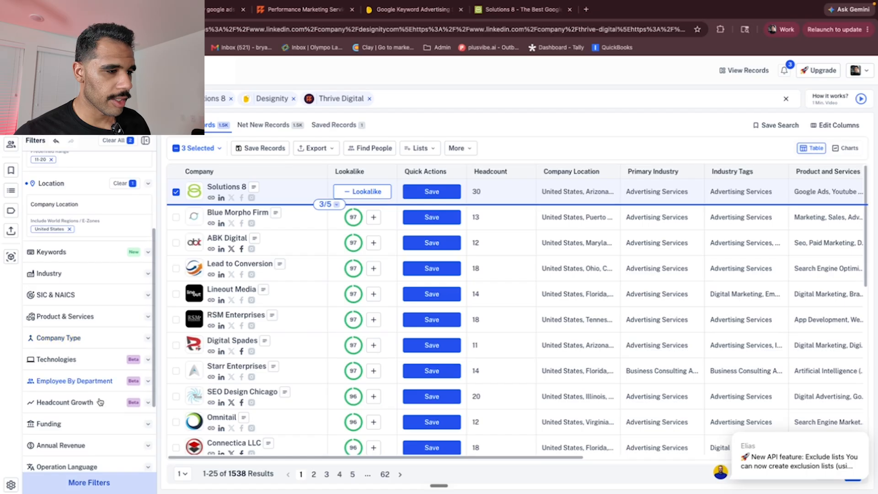
pyautogui.scroll(-1, 98, 387)
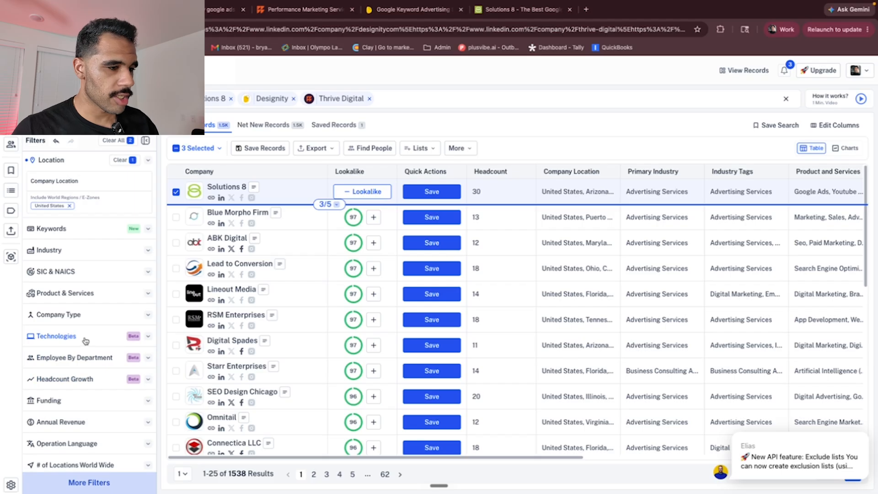
pyautogui.click(85, 339)
pyautogui.click(86, 339)
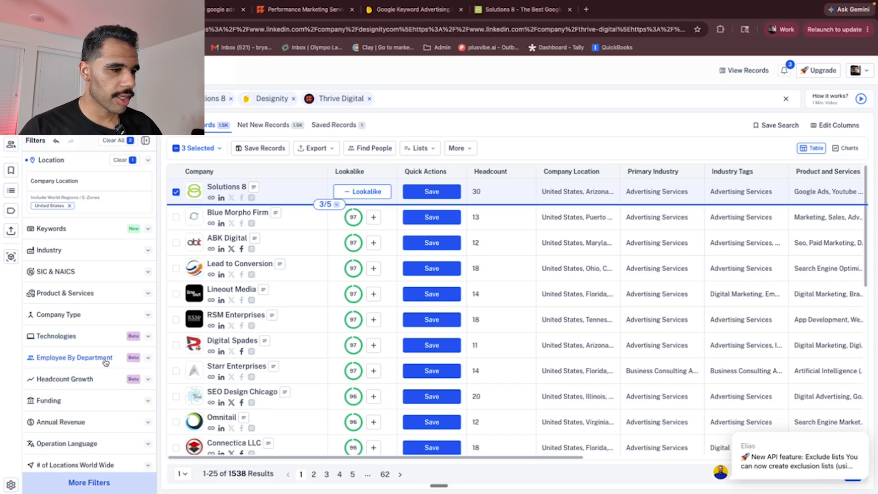
# Add an Employee By Department filter requiring at least 4 employees in Sales
pyautogui.click(108, 358)
pyautogui.scroll(-4, 111, 415)
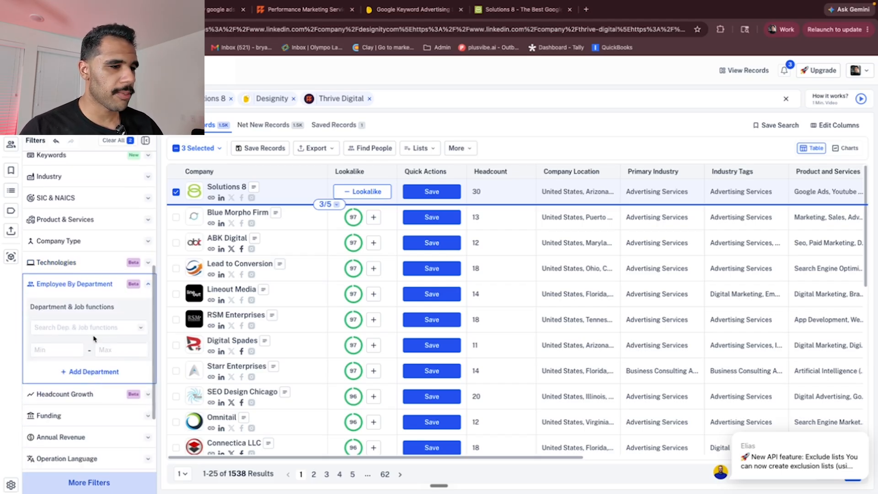
pyautogui.click(142, 331)
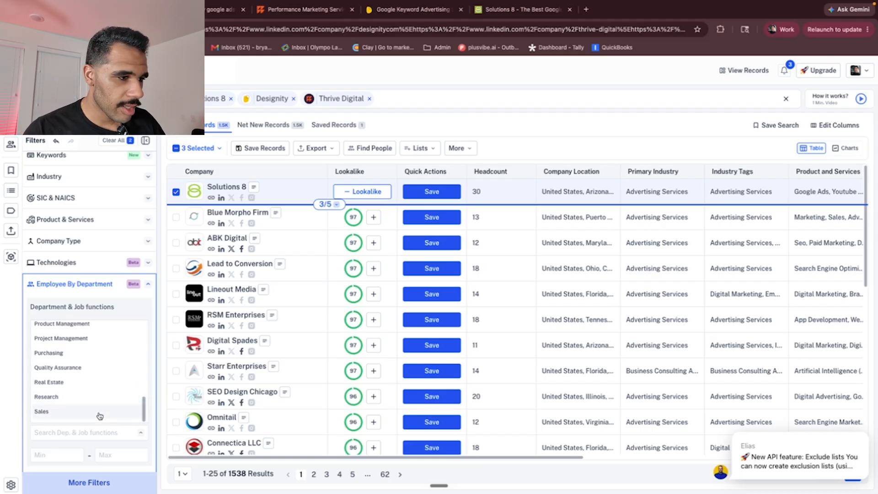
pyautogui.click(55, 414)
pyautogui.click(60, 361)
pyautogui.write('4')
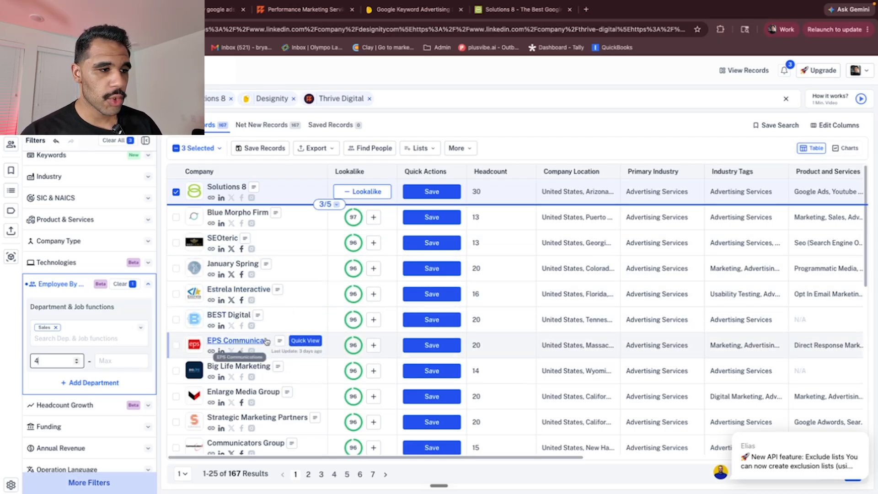
pyautogui.scroll(5, 99, 324)
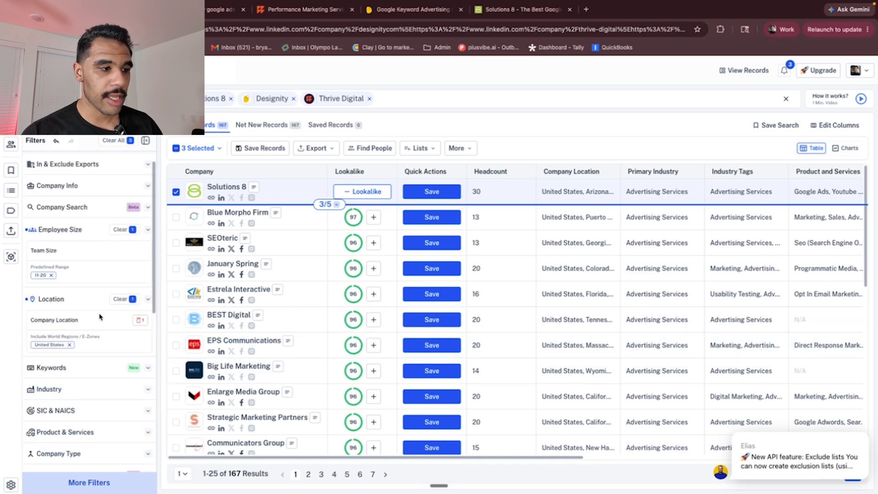
pyautogui.scroll(1, 91, 324)
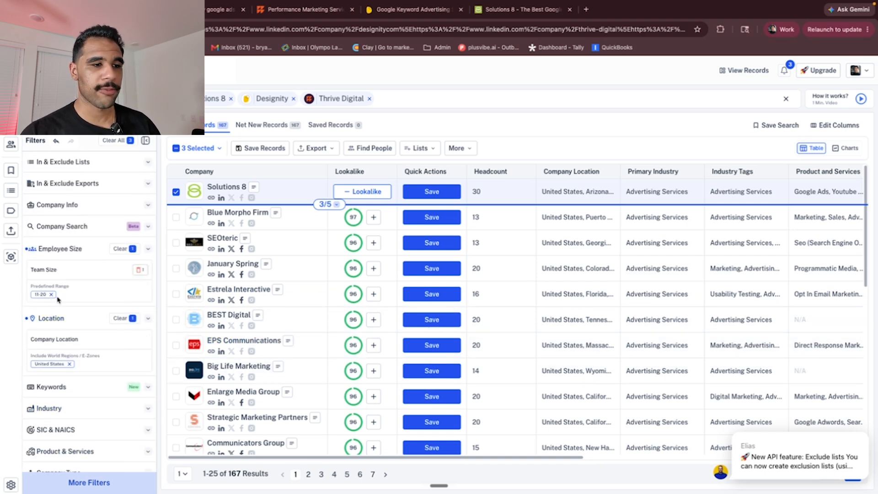
pyautogui.scroll(-5, 87, 338)
pyautogui.scroll(-1, 54, 388)
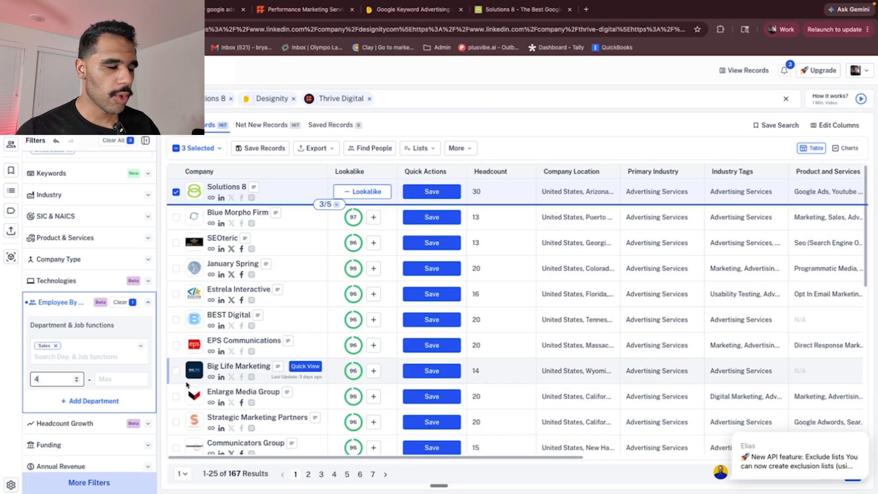
pyautogui.scroll(-1, 188, 381)
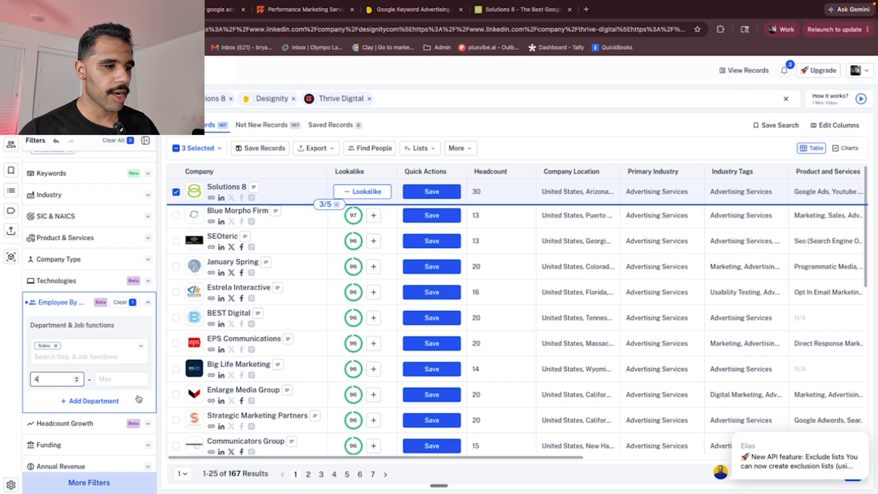
# Add a Headcount Growth filter for Sales with at least 10% employee growth within the last 6 months
pyautogui.scroll(-3, 90, 351)
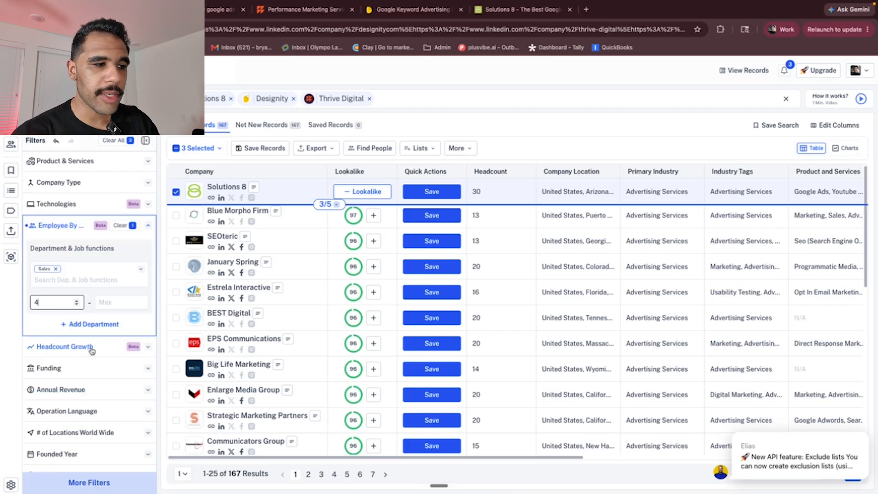
pyautogui.click(92, 352)
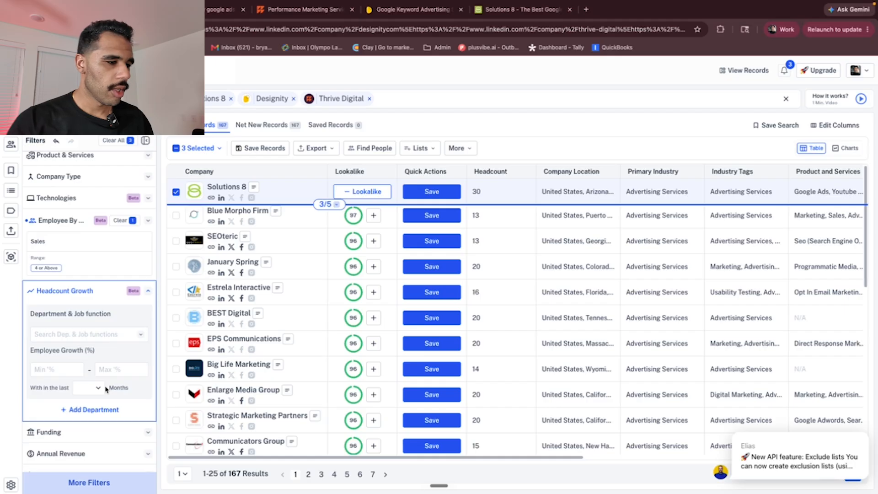
pyautogui.click(90, 334)
pyautogui.scroll(-4, 123, 405)
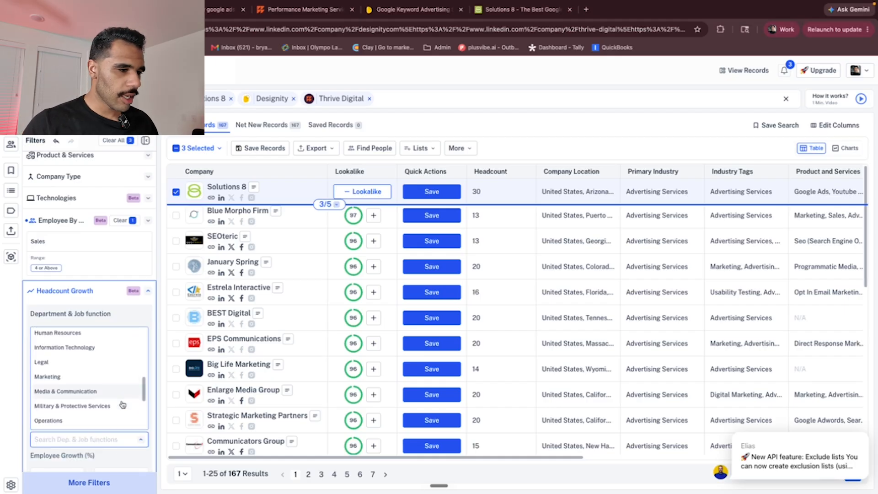
pyautogui.scroll(-5, 123, 404)
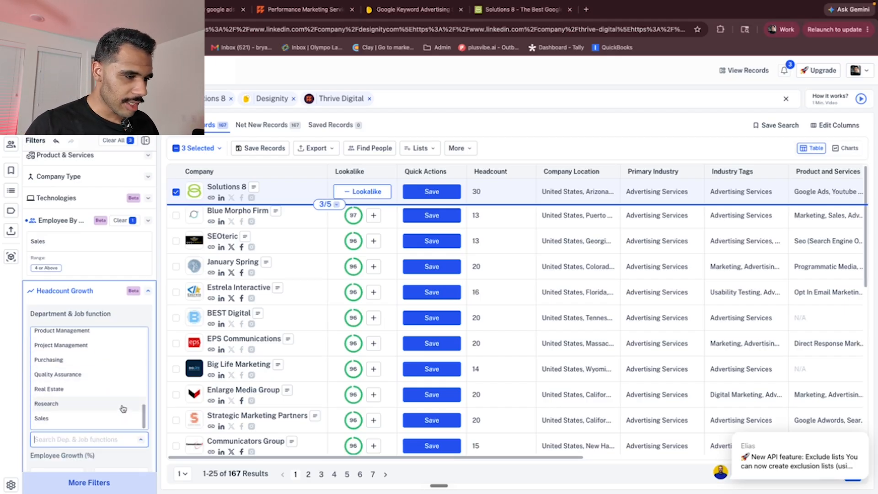
pyautogui.click(122, 419)
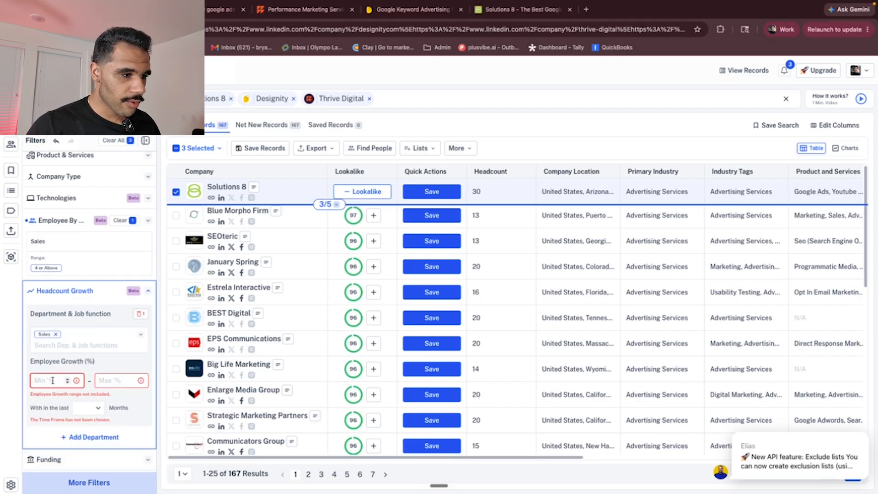
pyautogui.write('10')
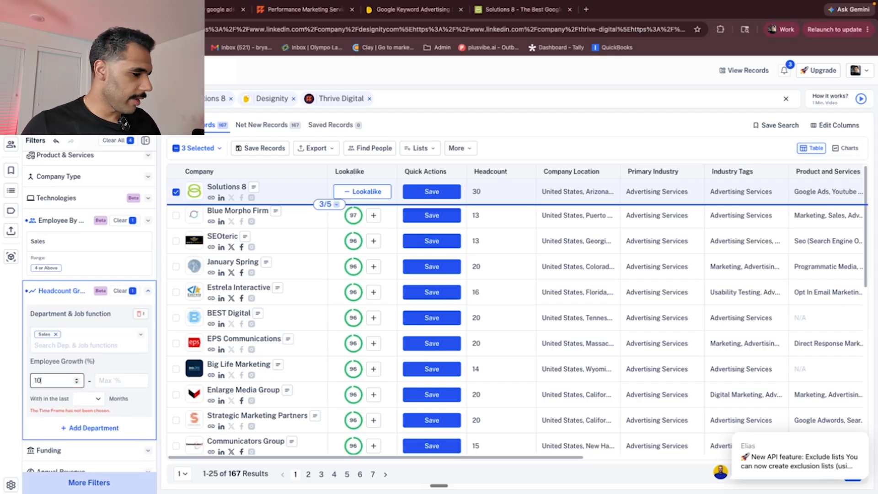
pyautogui.click(85, 401)
pyautogui.click(85, 435)
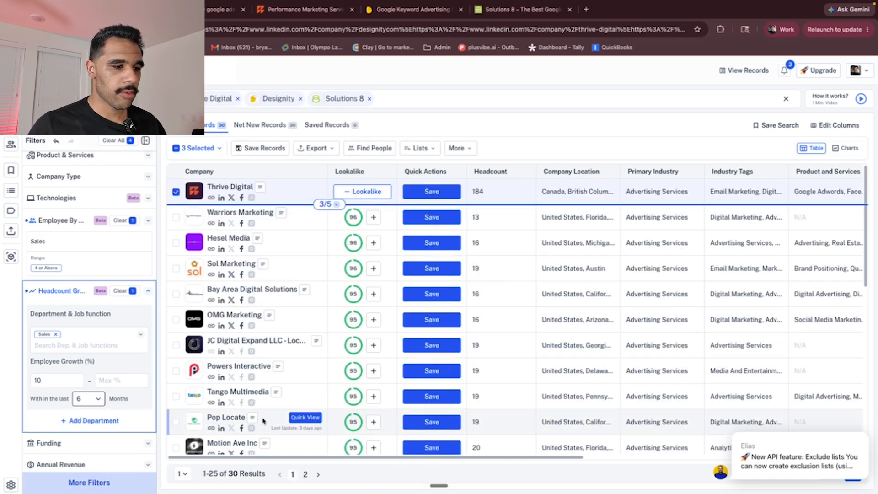
# Review the filtered list of lookalike agencies and the filters applied to it
pyautogui.scroll(-3, 264, 414)
pyautogui.scroll(-10, 265, 413)
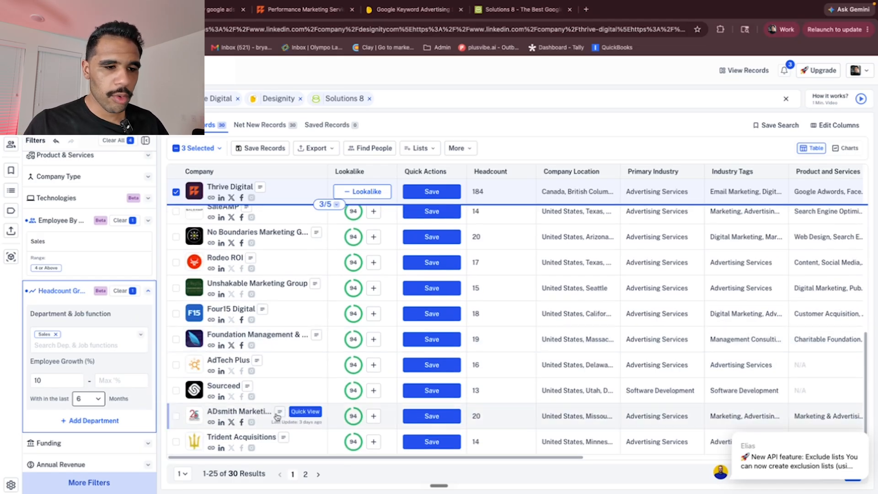
pyautogui.moveTo(297, 362)
pyautogui.scroll(3, 298, 393)
pyautogui.scroll(-3, 311, 412)
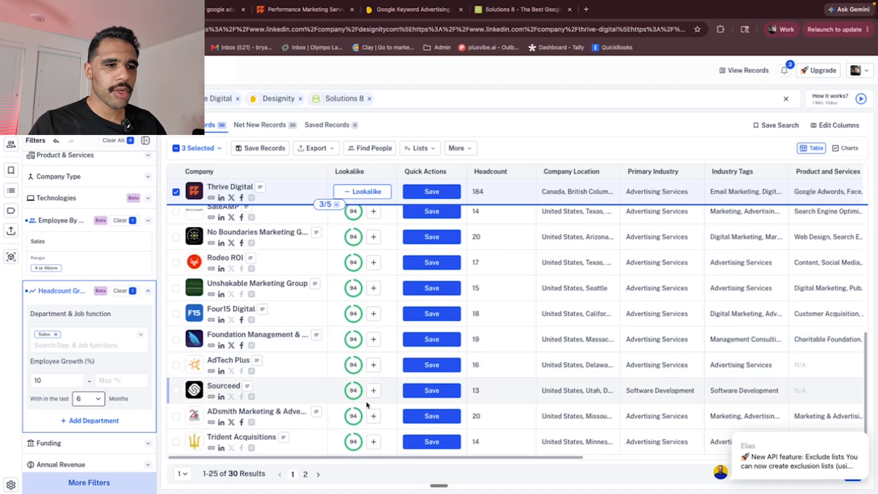
pyautogui.scroll(10, 362, 411)
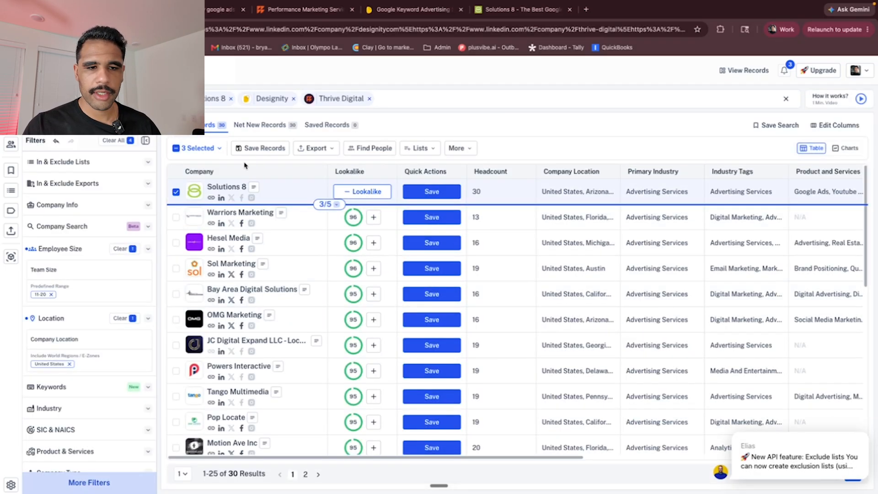
# Clear the whole company search with its filters and close the leftover agency research tabs
pyautogui.click(130, 143)
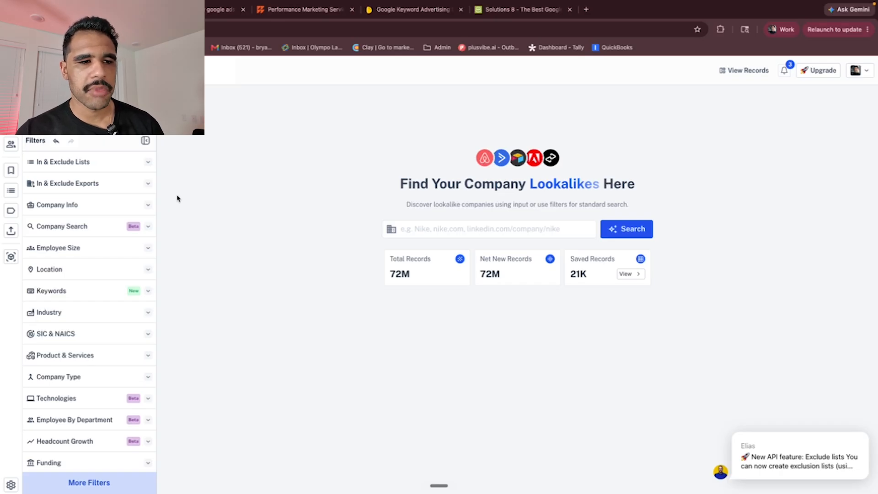
pyautogui.click(243, 9)
pyautogui.click(243, 9)
pyautogui.click(244, 10)
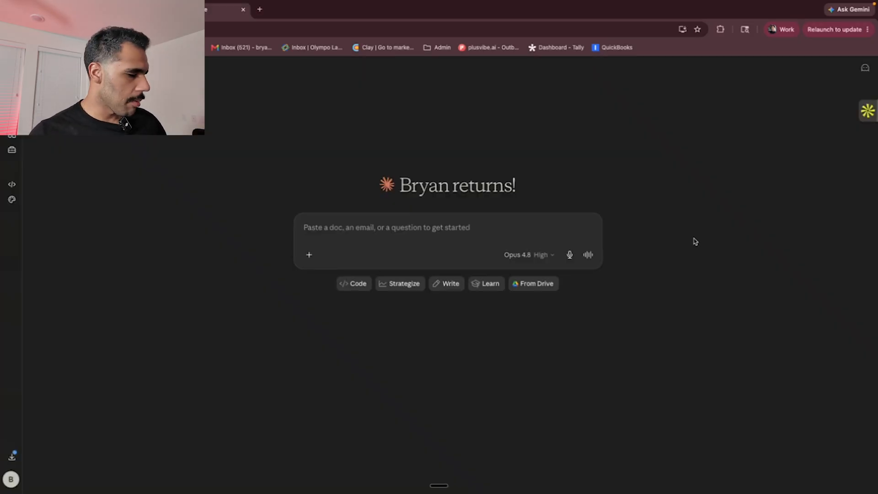
# Ask Claude for comma-separated include and exclude keywords for an ICP of construction companies above $10M revenue, plus job titles deciding on financial products
pyautogui.press('fn+space')
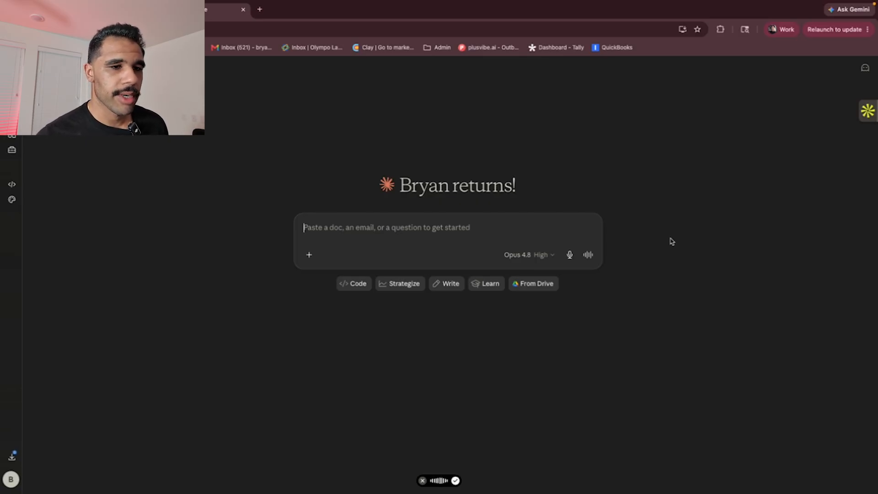
pyautogui.click(589, 306)
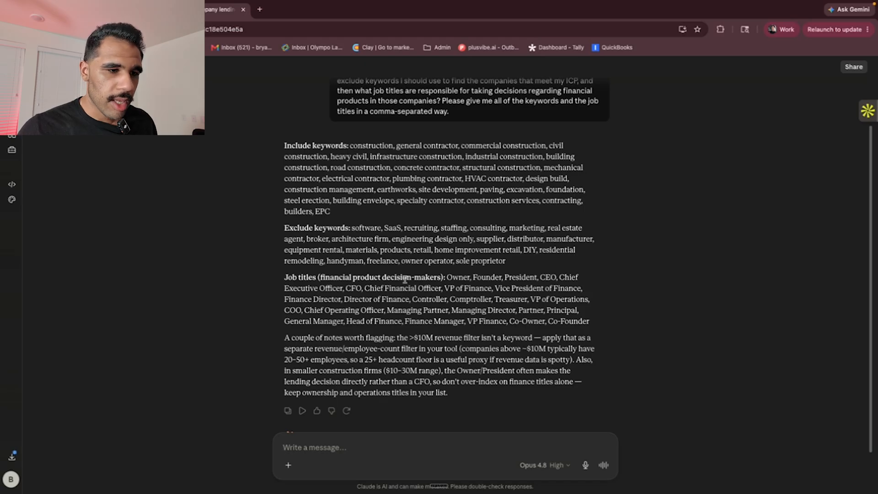
pyautogui.scroll(-3, 405, 279)
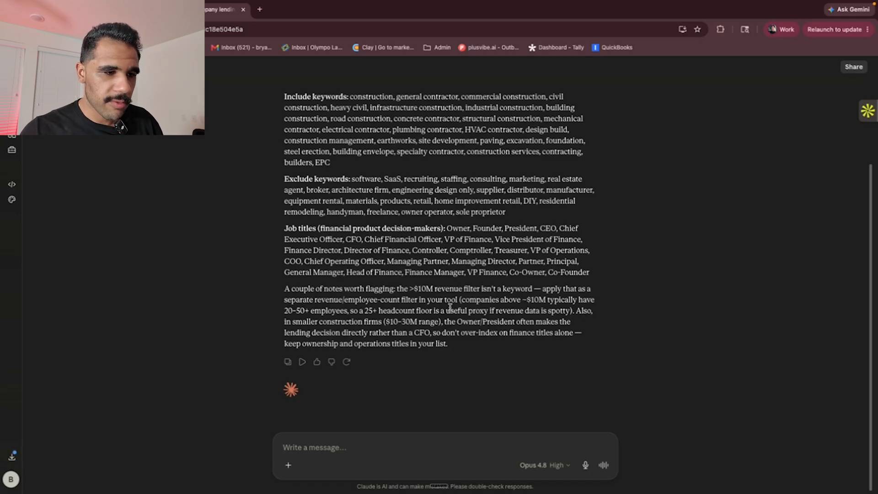
# Copy Claude's include keywords, from construction to EPC, into the included keywords of the AI Ark company search
pyautogui.moveTo(350, 96); pyautogui.dragTo(360, 155)
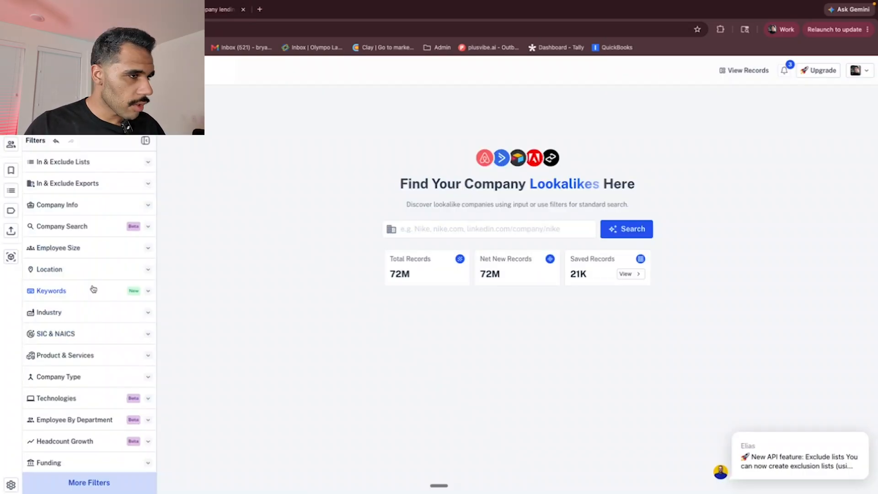
pyautogui.click(92, 290)
pyautogui.click(86, 333)
pyautogui.hotkey('ctrl', 'v')
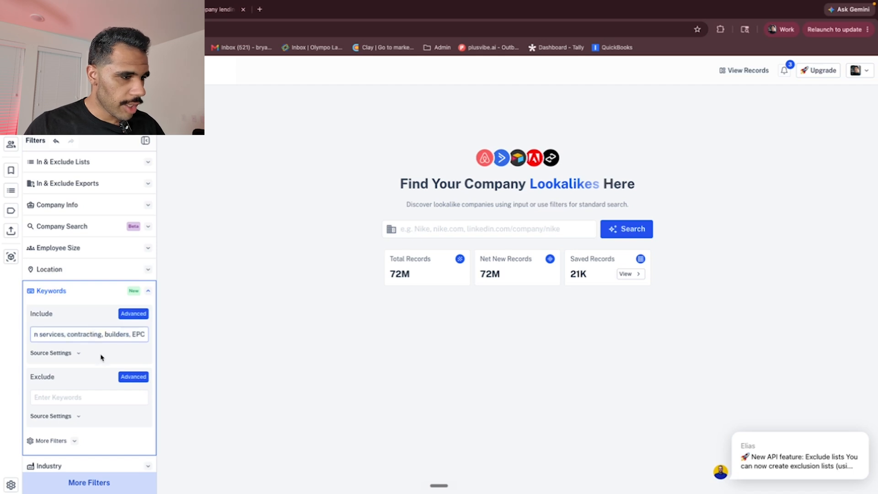
pyautogui.press('Return')
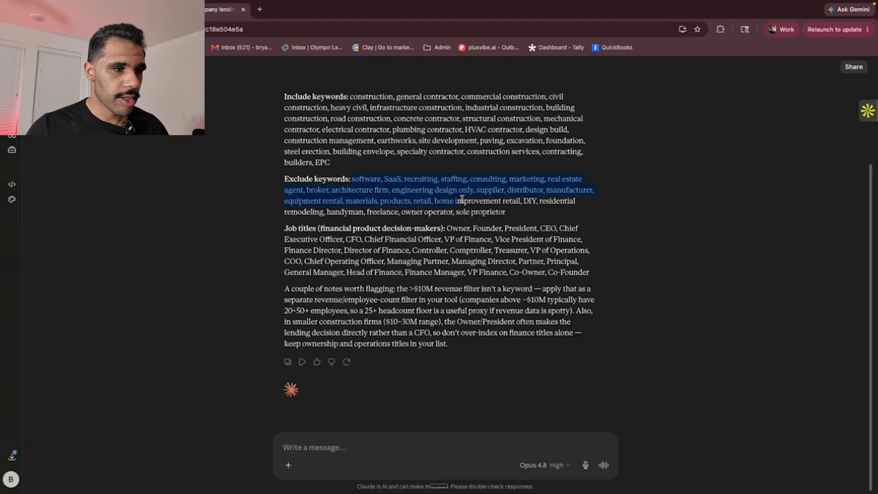
# Copy Claude's exclude keywords, from software to sole proprietor, into the excluded keywords in AI Ark and expand the included keywords' source settings
pyautogui.moveTo(457, 202); pyautogui.dragTo(508, 212)
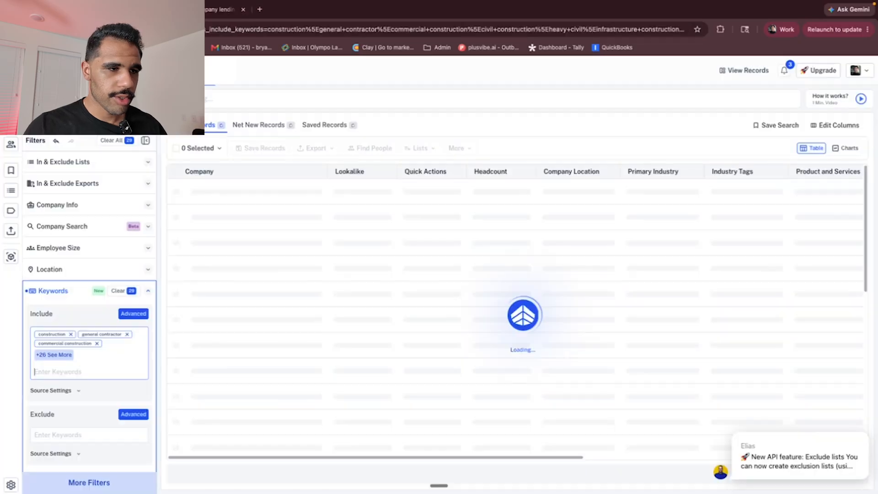
pyautogui.click(76, 435)
pyautogui.hotkey('ctrl', 'v')
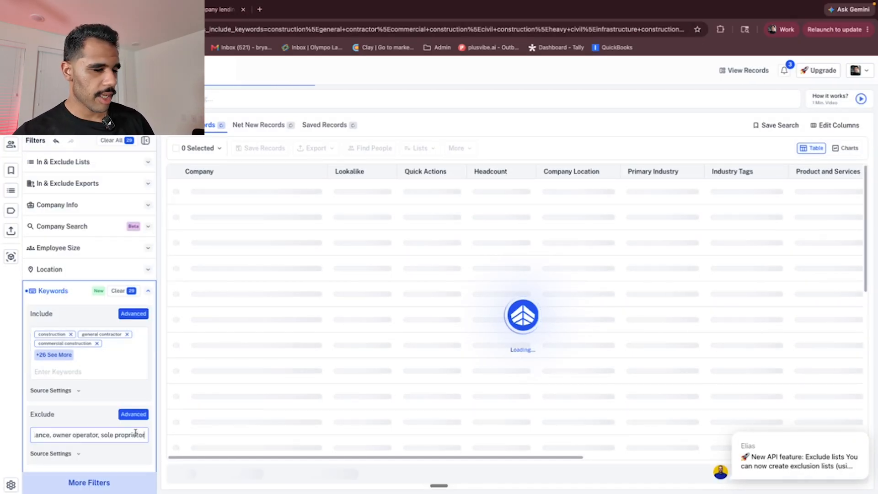
pyautogui.press('Return')
pyautogui.click(53, 391)
pyautogui.scroll(-3, 55, 384)
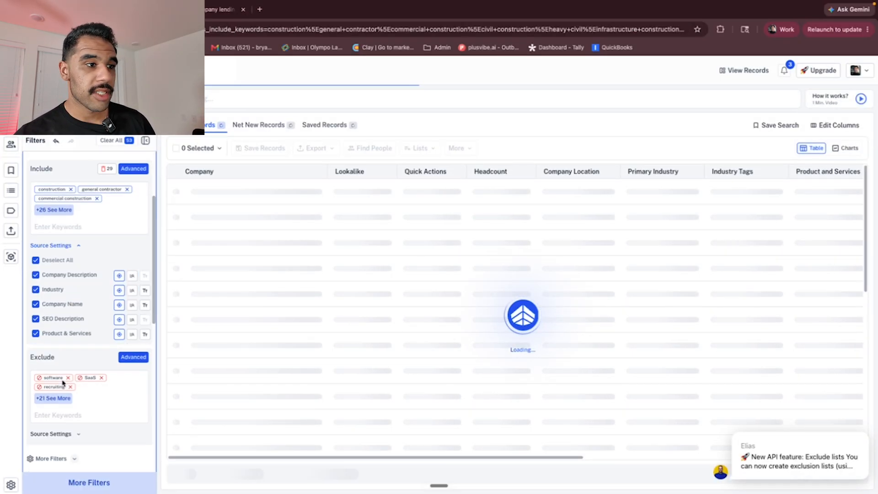
# Filter the companies to the United States and to employee sizes 51-100, 101-200, 201-500 and 501-1000
pyautogui.scroll(2, 67, 374)
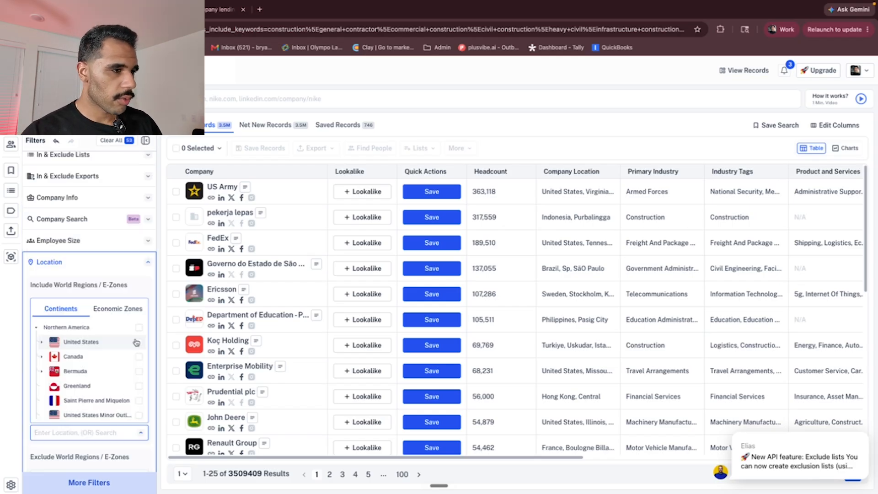
pyautogui.click(139, 342)
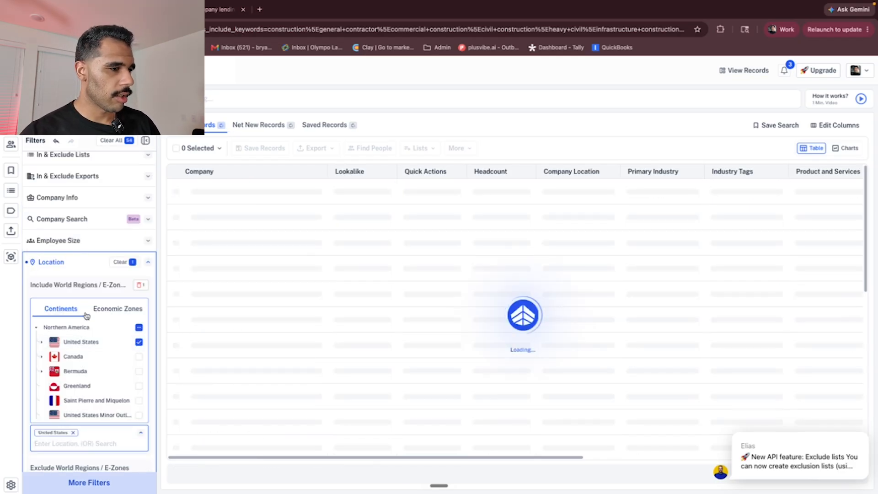
pyautogui.click(70, 242)
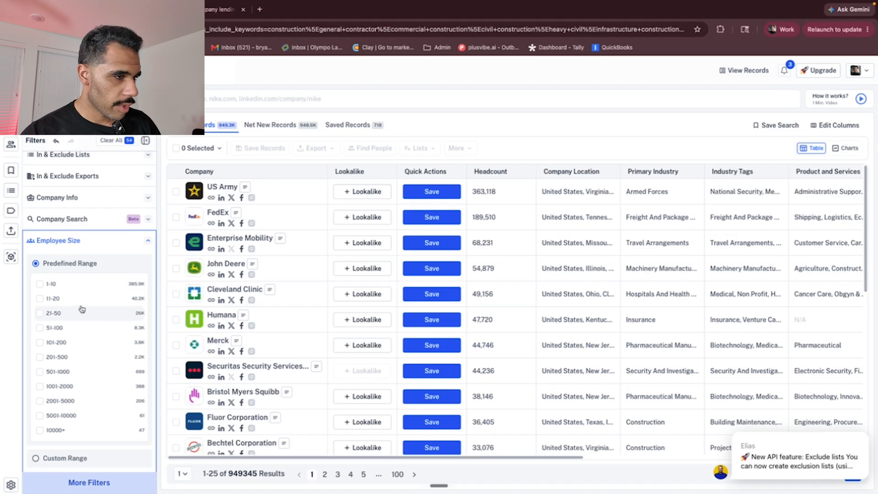
pyautogui.scroll(-1, 75, 327)
pyautogui.click(75, 327)
pyautogui.click(76, 341)
pyautogui.click(76, 356)
pyautogui.click(78, 368)
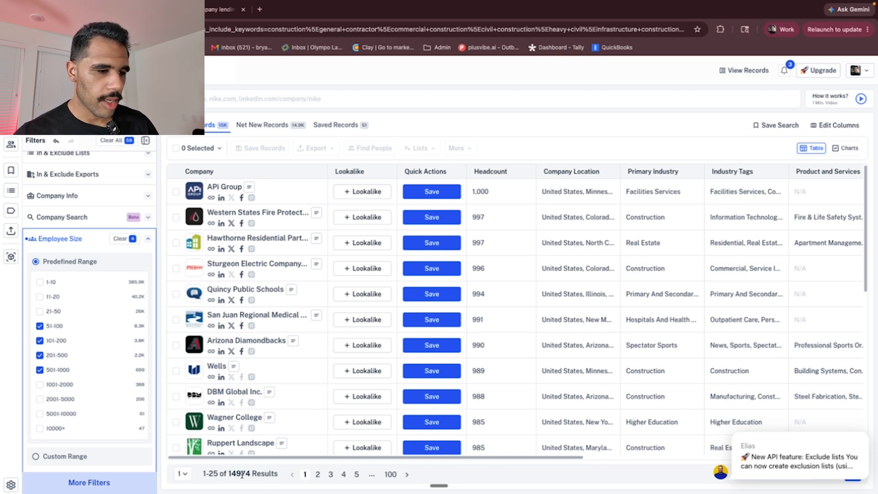
# Look through the filtered companies and select the 25 records on the current page
pyautogui.scroll(-10, 263, 378)
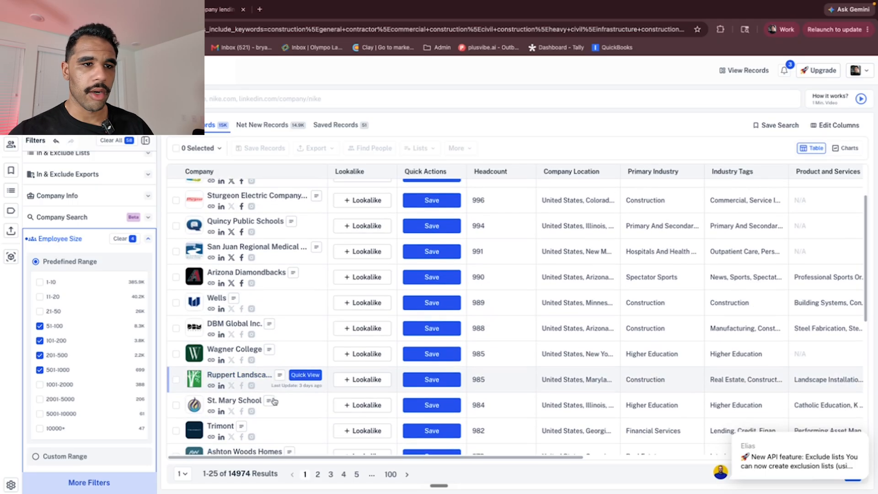
pyautogui.scroll(-1, 269, 410)
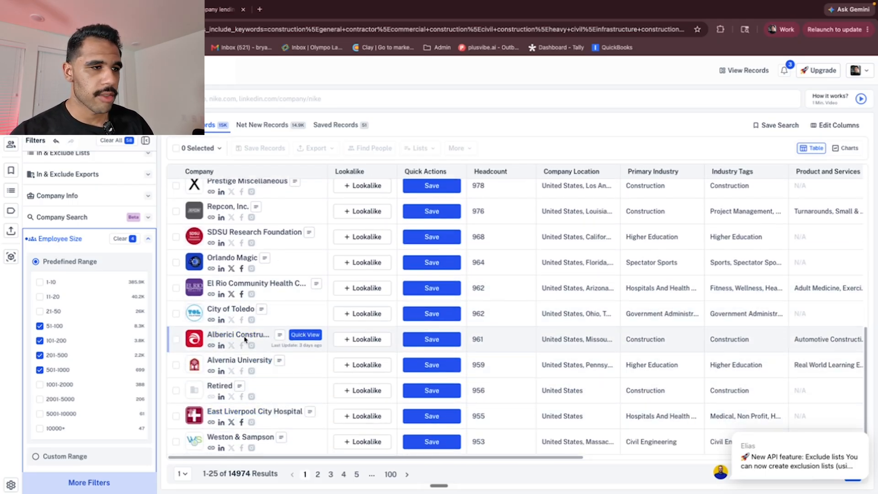
pyautogui.scroll(5, 215, 211)
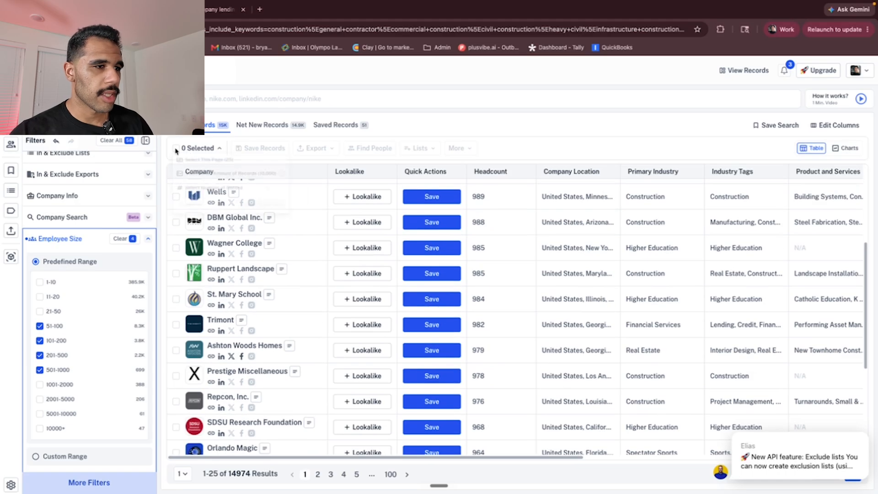
pyautogui.click(192, 149)
pyautogui.click(214, 165)
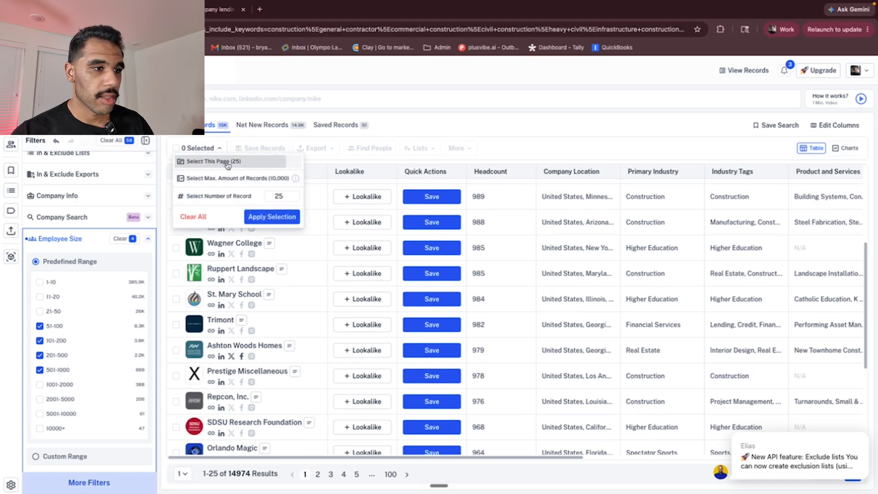
pyautogui.click(273, 218)
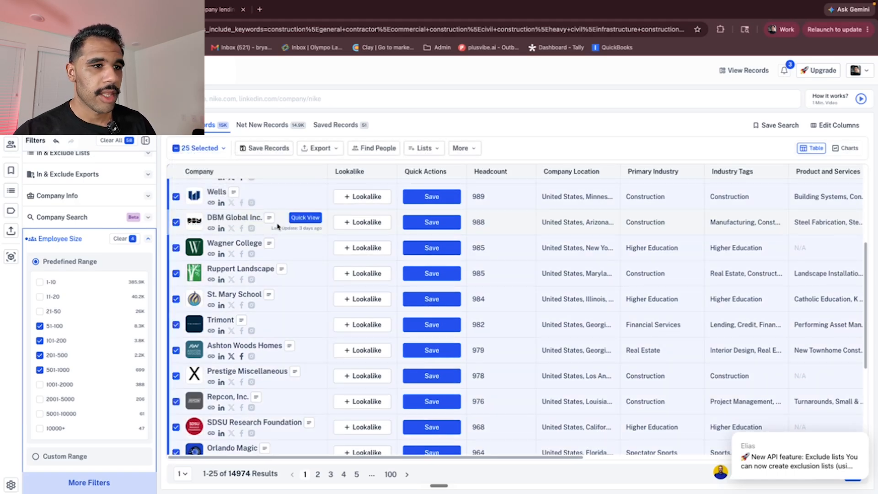
# Check the export options and find the people working at the 25 selected companies
pyautogui.click(328, 149)
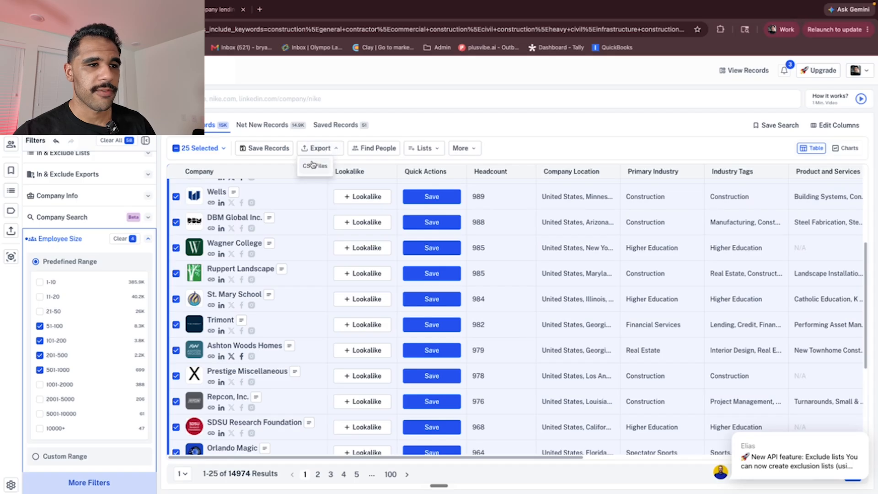
pyautogui.click(317, 150)
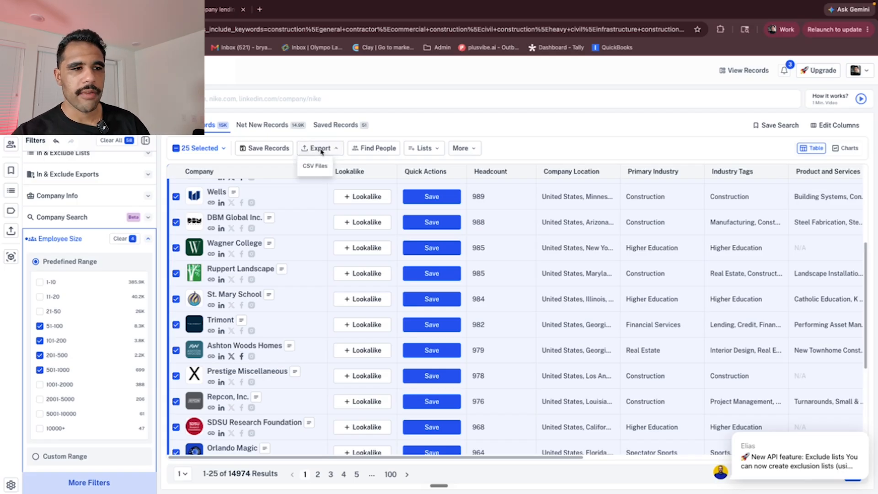
pyautogui.click(370, 150)
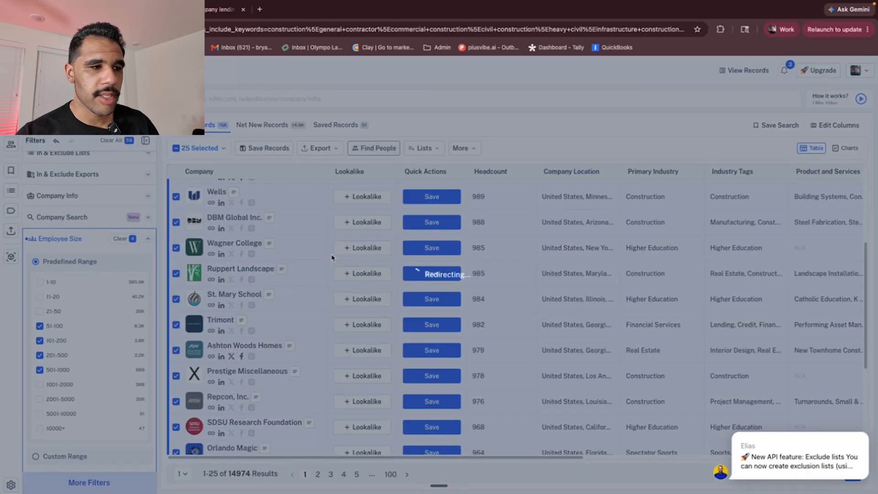
# Copy Claude's decision-maker job titles, from Owner to Co-Founder, into the included current job titles of the AI Ark people search
pyautogui.click(209, 16)
pyautogui.click(389, 261)
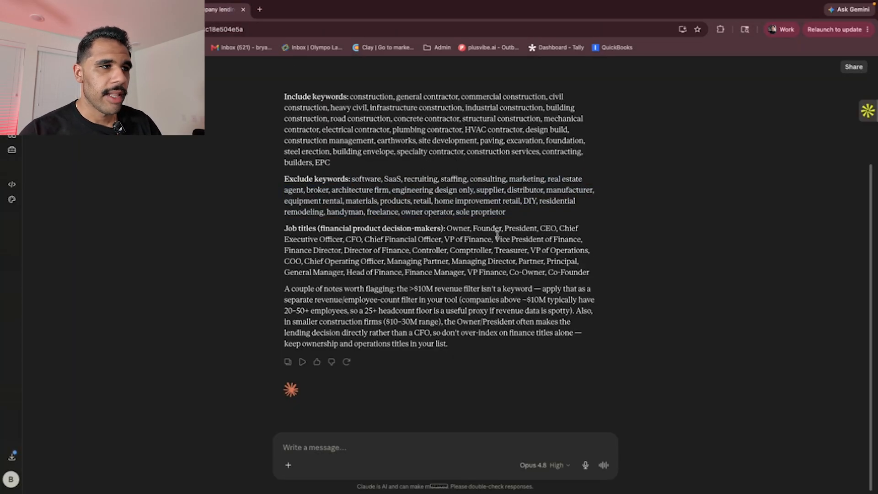
pyautogui.moveTo(603, 274); pyautogui.dragTo(447, 228)
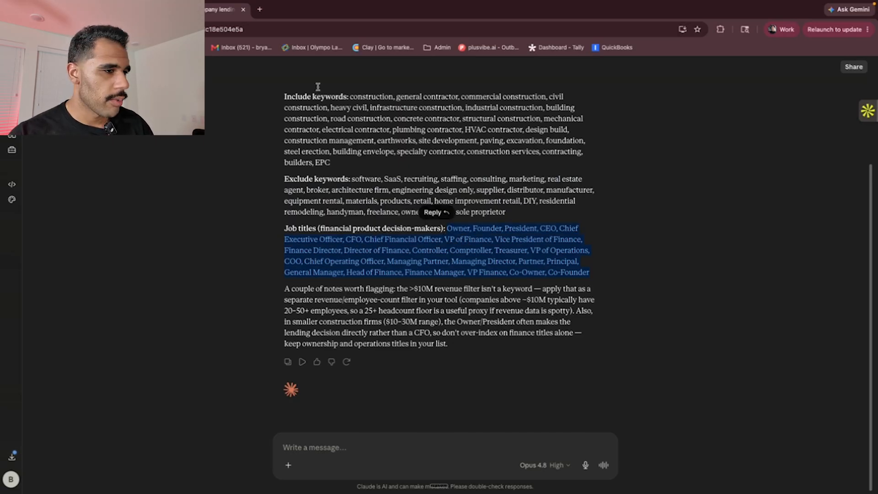
pyautogui.click(68, 9)
pyautogui.click(87, 316)
pyautogui.scroll(-1, 87, 316)
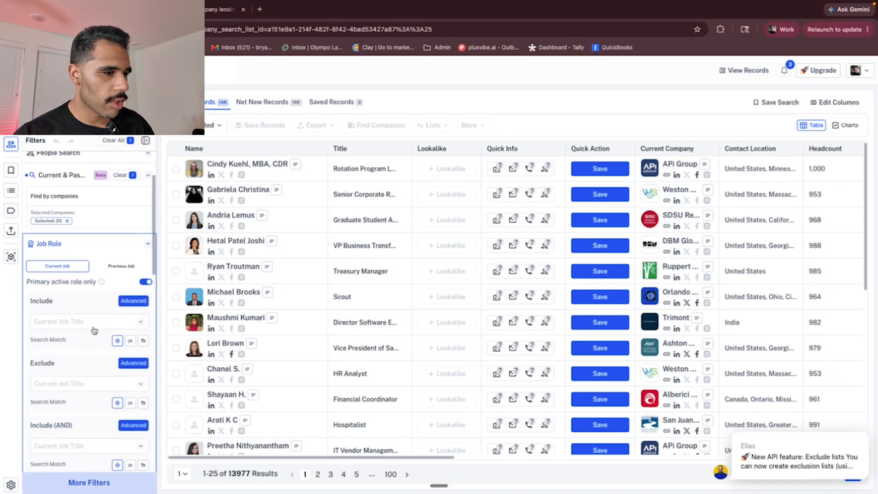
pyautogui.click(81, 325)
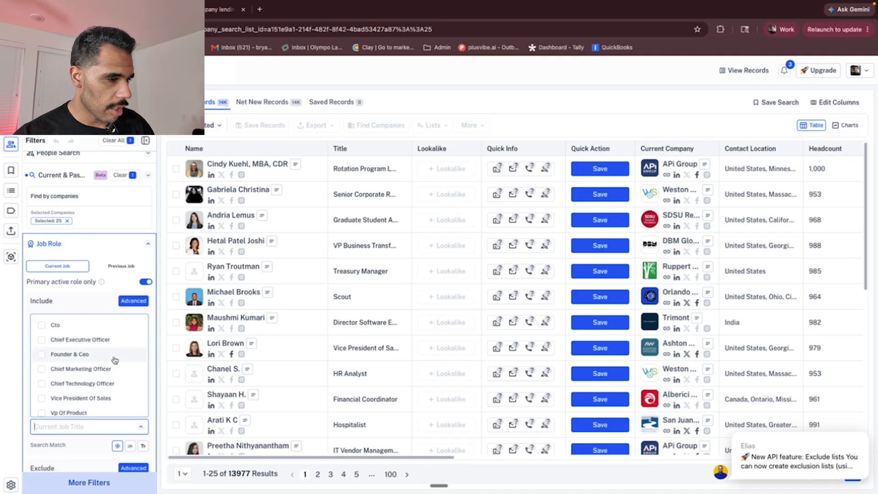
pyautogui.hotkey('ctrl', 'v')
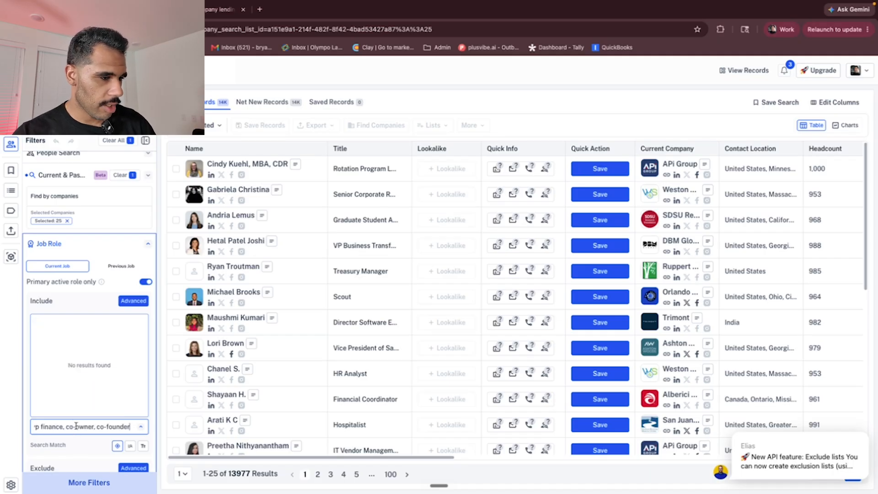
pyautogui.press('Return')
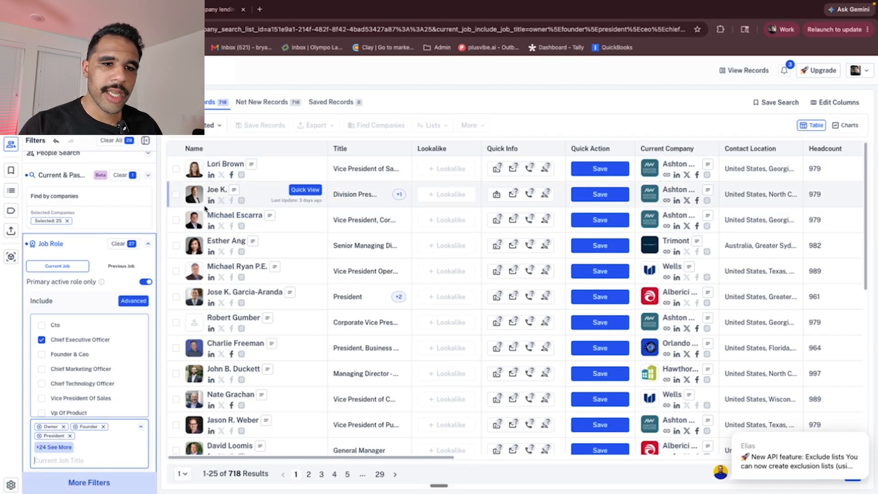
# Look through the names, titles and companies of the filtered people, continuing to the second results page
pyautogui.scroll(-3, 283, 274)
pyautogui.scroll(-1, 320, 311)
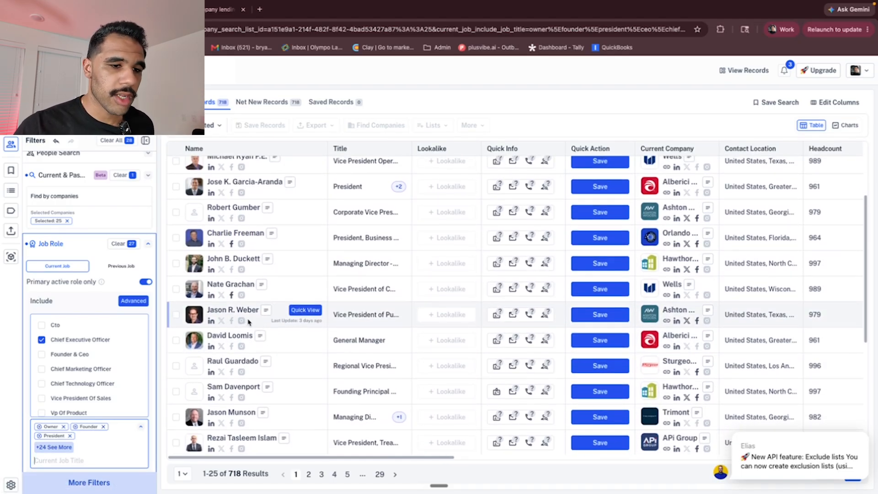
pyautogui.scroll(1, 246, 327)
pyautogui.scroll(4, 246, 330)
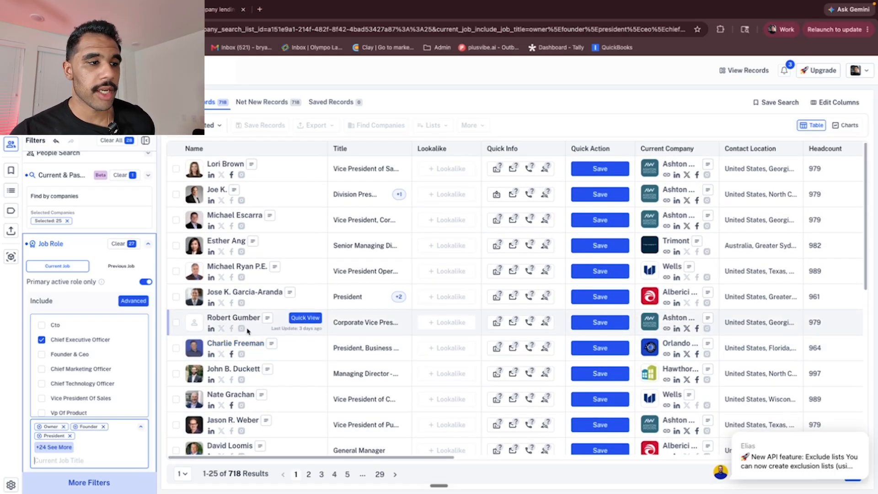
pyautogui.scroll(-1, 247, 327)
pyautogui.scroll(-2, 249, 327)
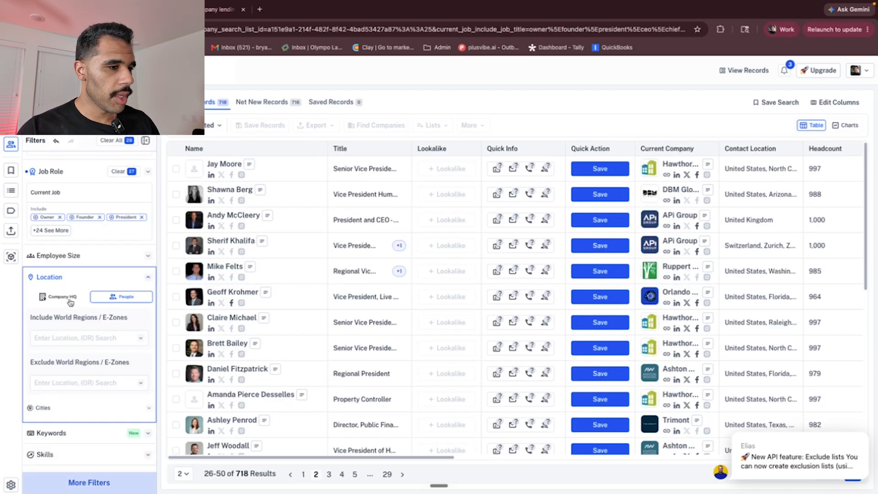
# Try narrowing the people search to contacts with Autocad among the included skills
pyautogui.click(68, 284)
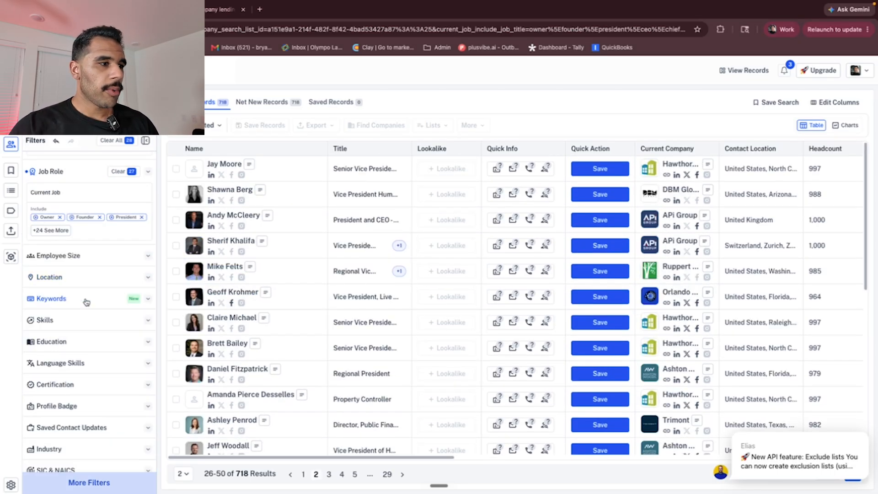
pyautogui.click(95, 321)
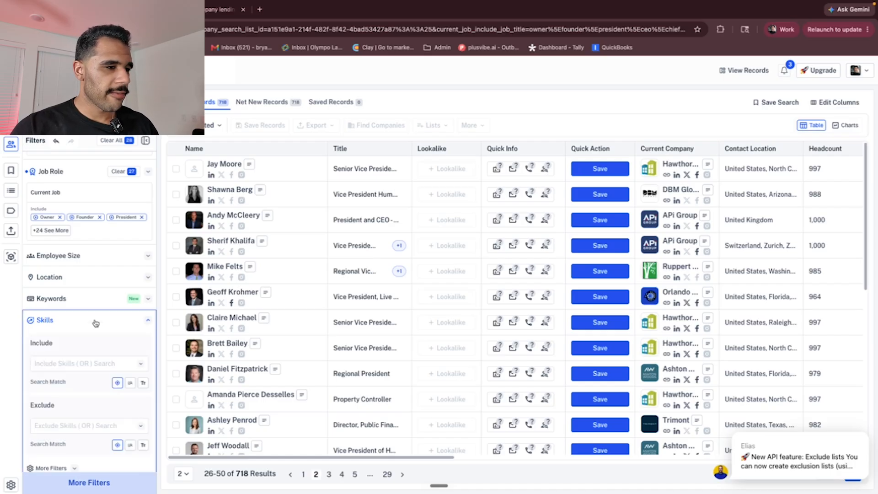
pyautogui.scroll(-3, 96, 322)
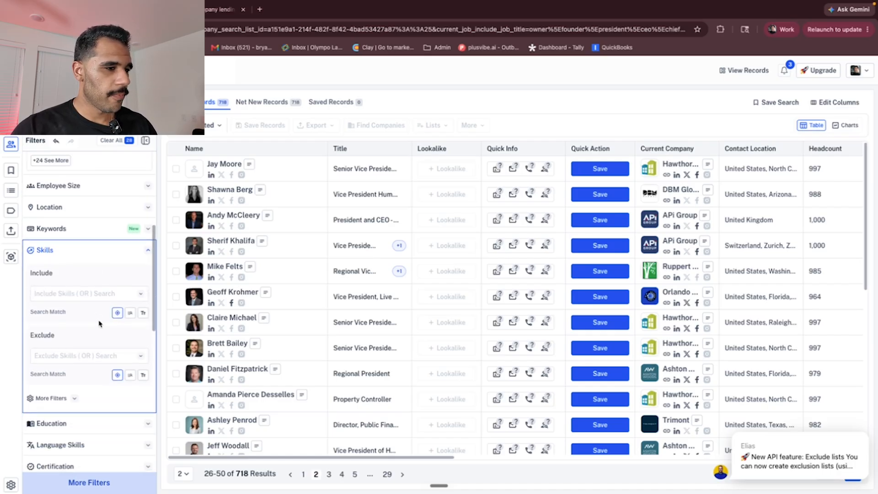
pyautogui.click(89, 293)
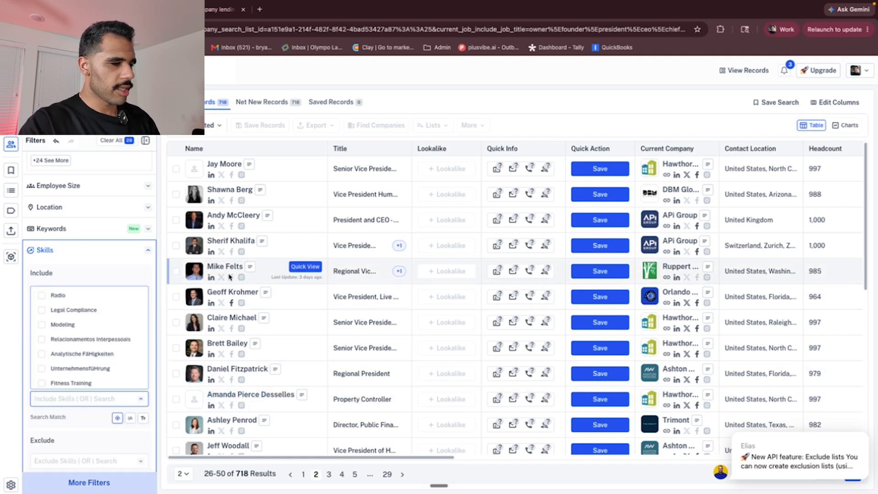
pyautogui.write('autocad')
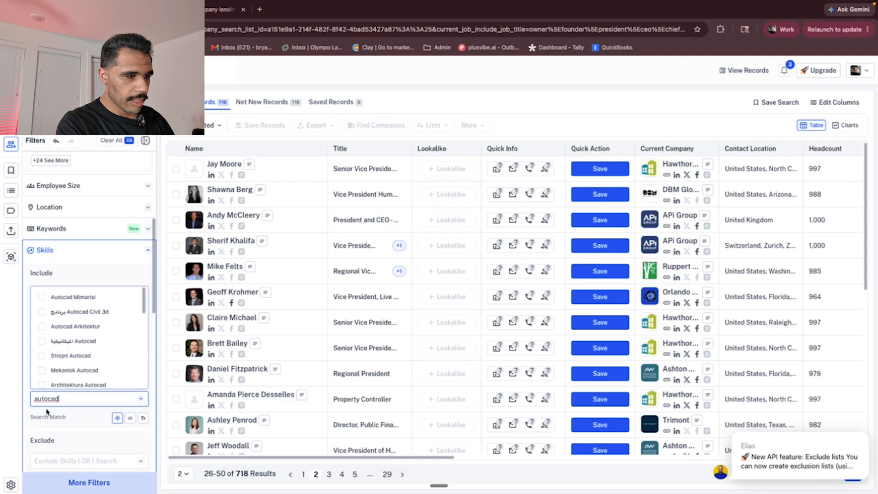
pyautogui.scroll(-5, 79, 348)
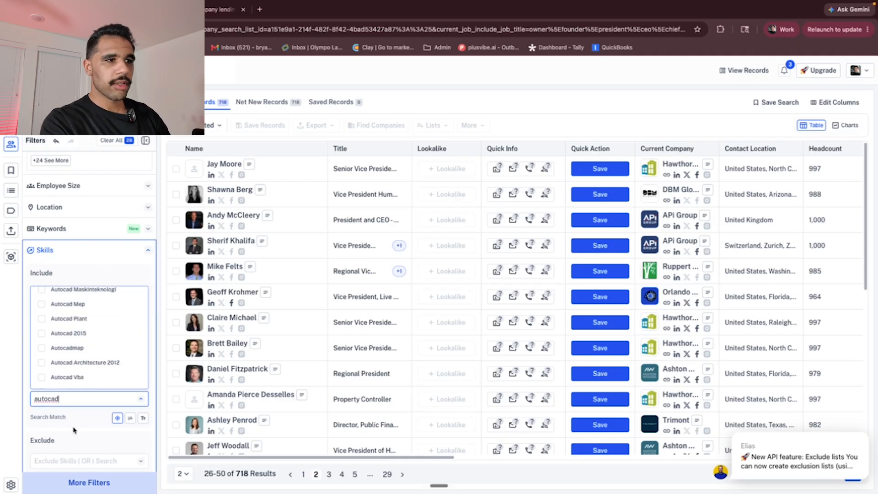
pyautogui.press('Return')
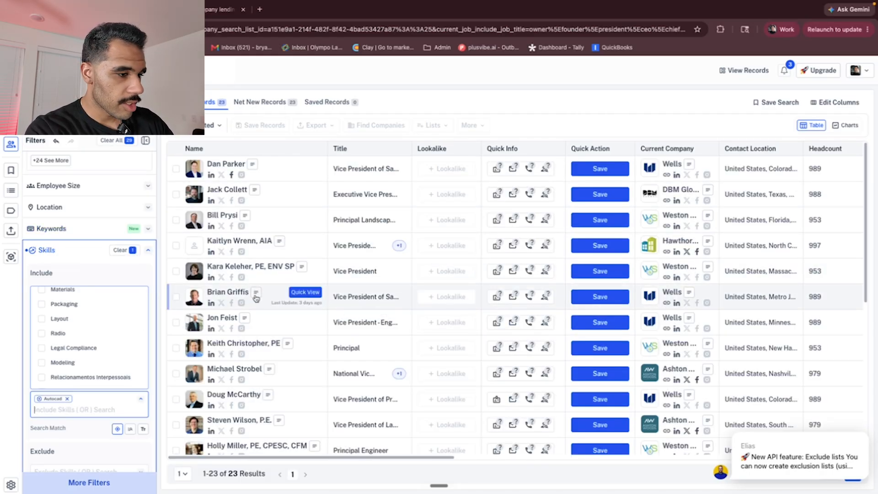
# Remove Autocad from the included skills and try excluding people who have the Autocad skill instead
pyautogui.scroll(-5, 256, 298)
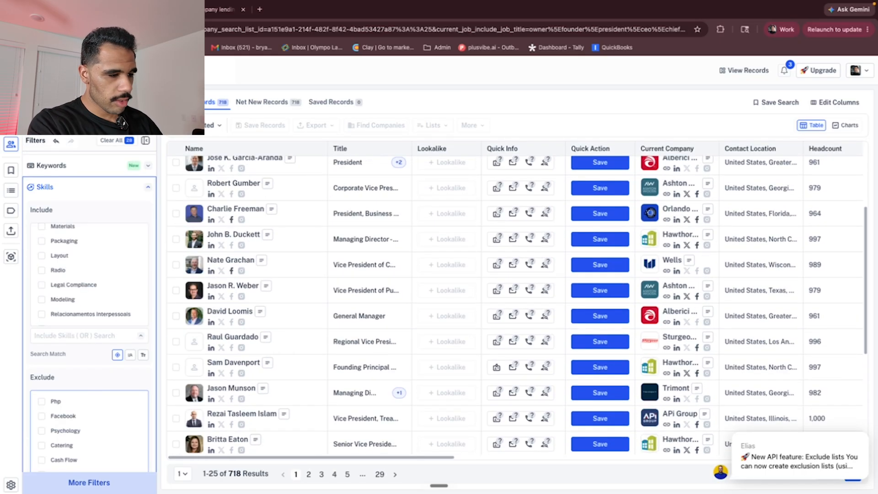
pyautogui.write('autocad')
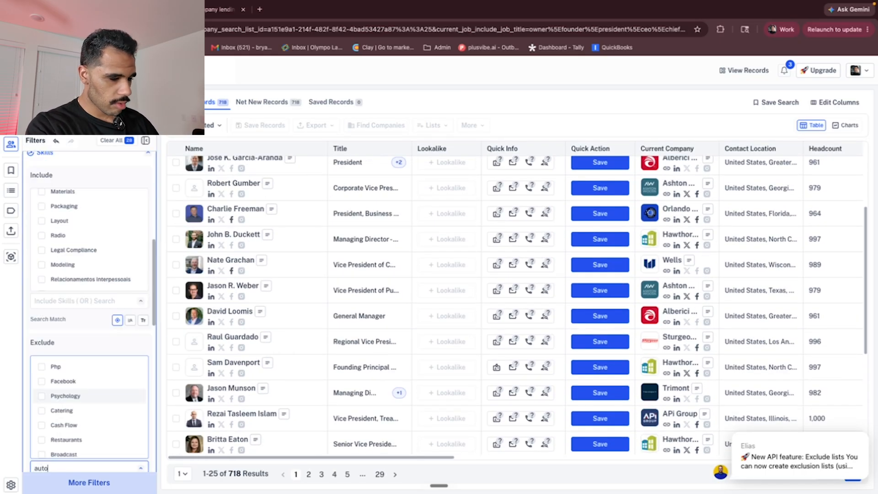
pyautogui.press('Return')
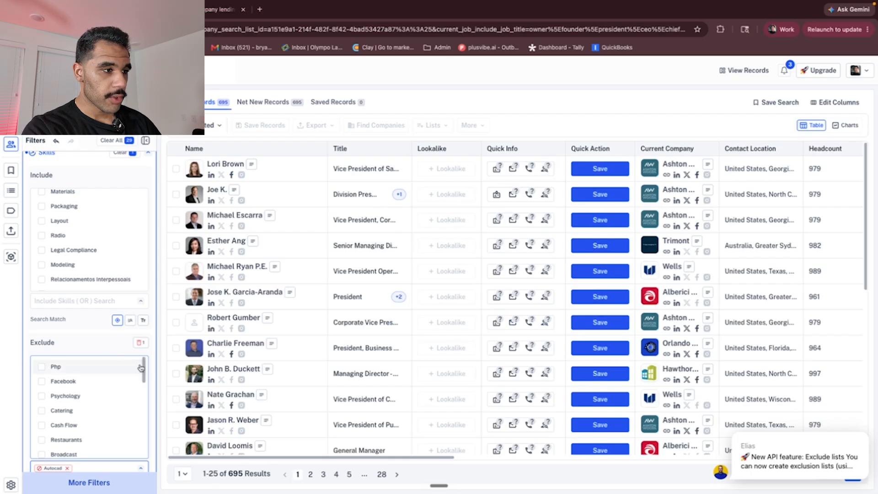
# Clear the Autocad exclusion, try including Stanford University as the school in the education filter, and remove it again
pyautogui.scroll(-5, 114, 352)
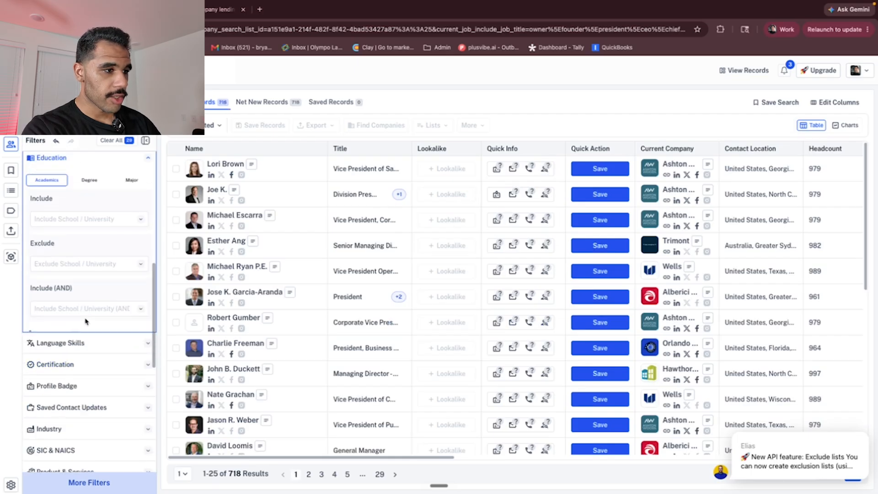
pyautogui.click(71, 225)
pyautogui.click(139, 288)
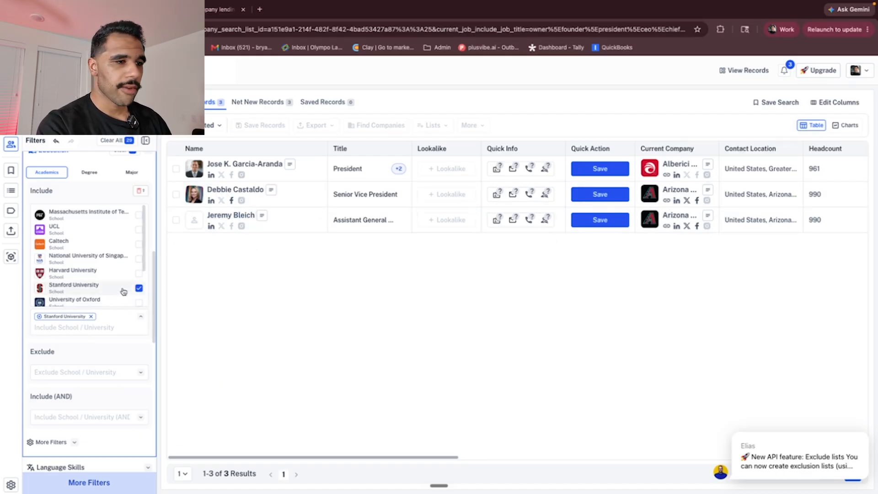
pyautogui.click(139, 288)
# Try filtering the people by German as an included language skill, and remove the language again
pyautogui.scroll(-4, 120, 366)
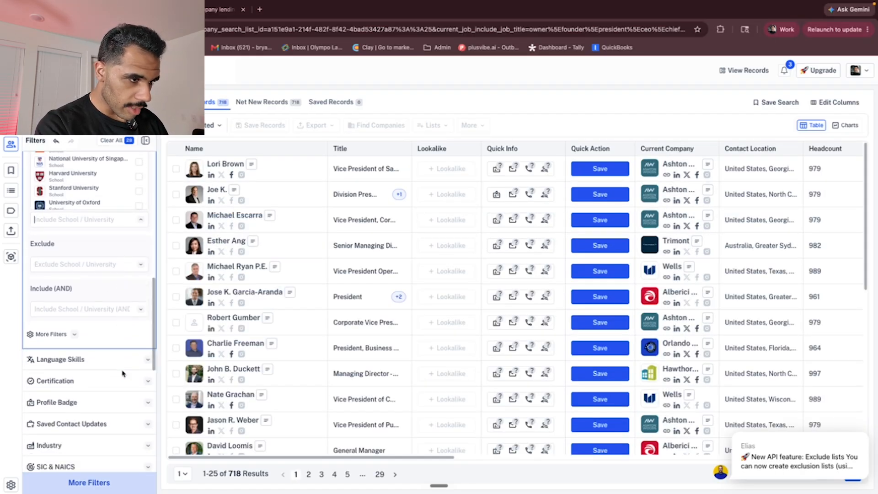
pyautogui.click(104, 309)
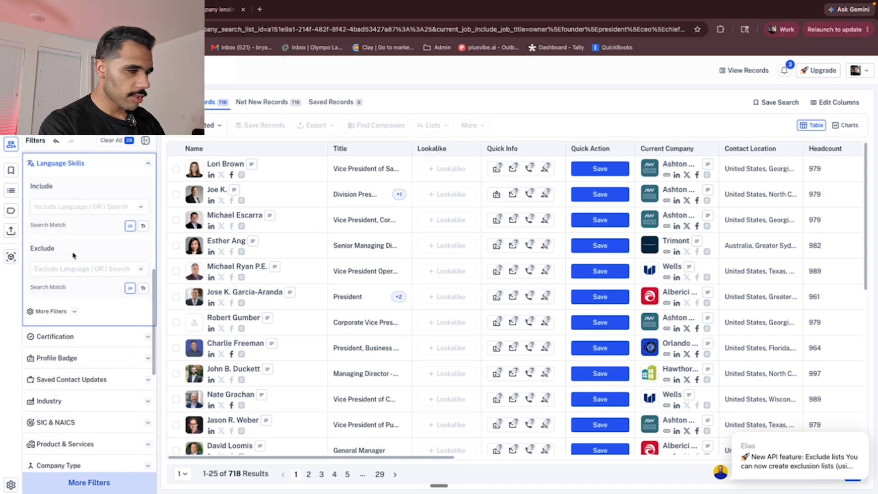
pyautogui.scroll(2, 93, 257)
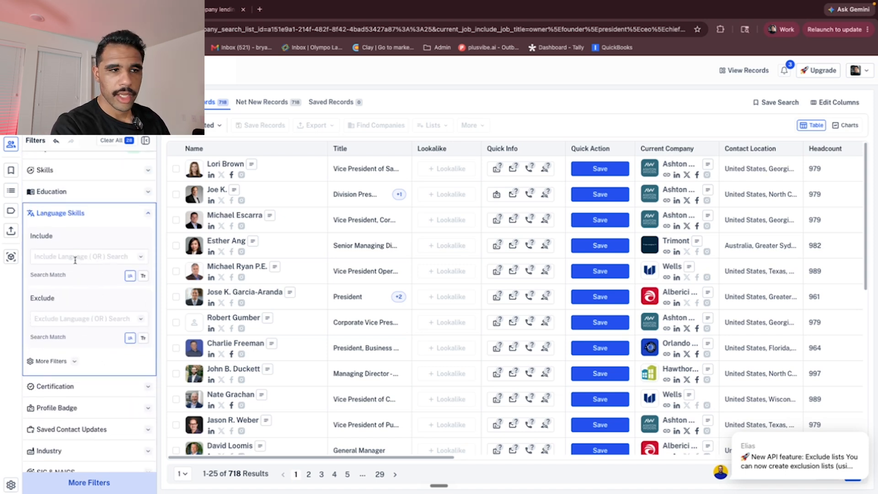
pyautogui.click(76, 256)
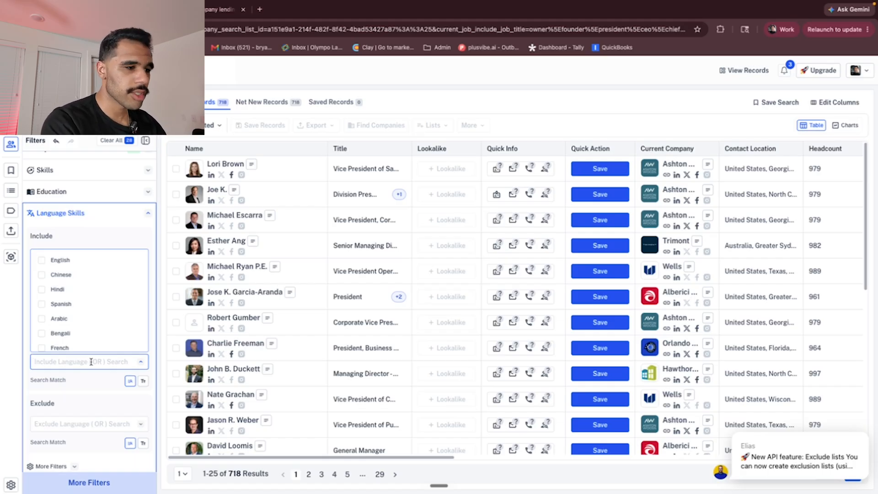
pyautogui.write('german')
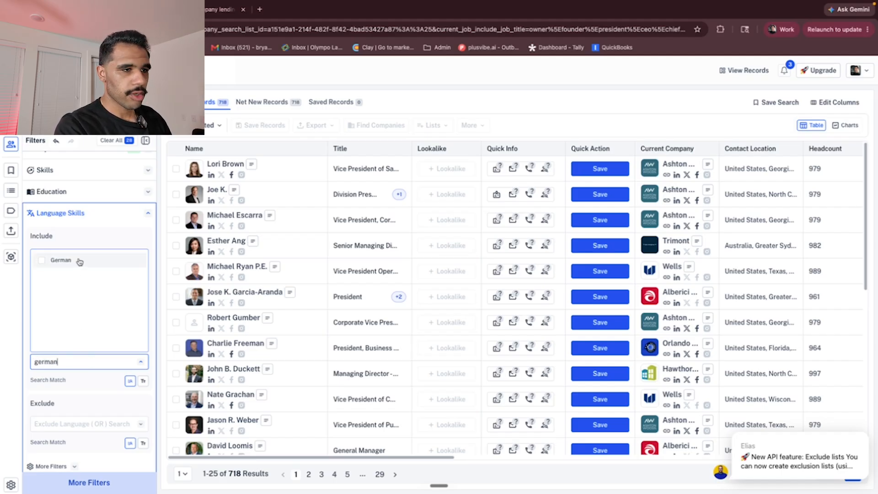
pyautogui.click(78, 259)
pyautogui.click(308, 384)
pyautogui.scroll(-1, 327, 402)
pyautogui.click(57, 258)
pyautogui.click(66, 218)
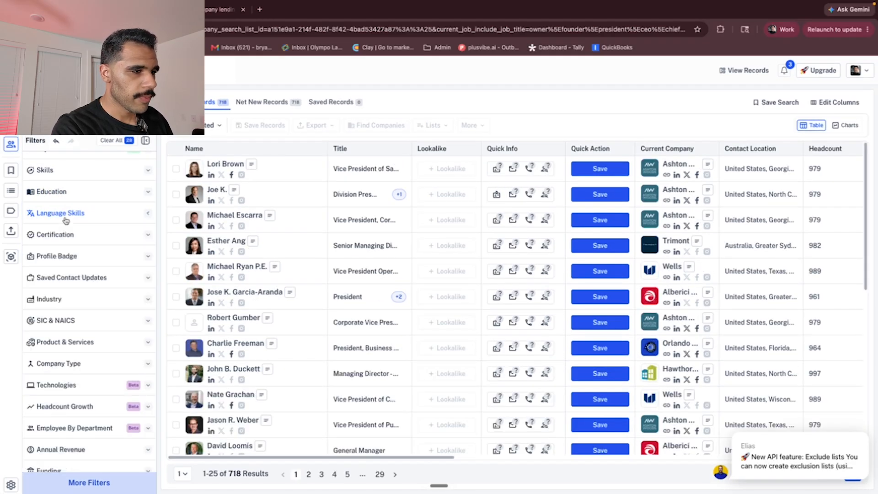
# Try including the certification "lean six sigma" in the people filters, and remove it again
pyautogui.click(69, 234)
pyautogui.click(83, 278)
pyautogui.write('lean six sigma')
pyautogui.press('Return')
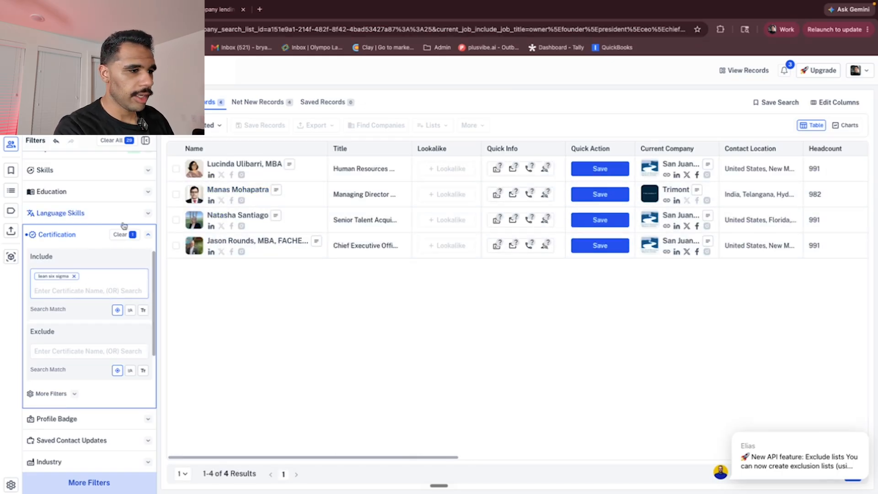
pyautogui.click(74, 276)
pyautogui.click(78, 235)
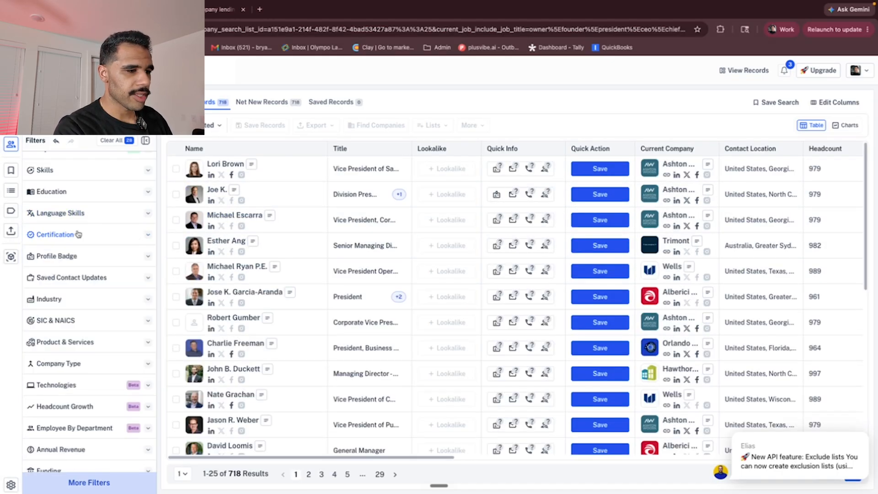
# Exclude people with the Open to Work profile badge from the search
pyautogui.click(80, 257)
pyautogui.click(91, 302)
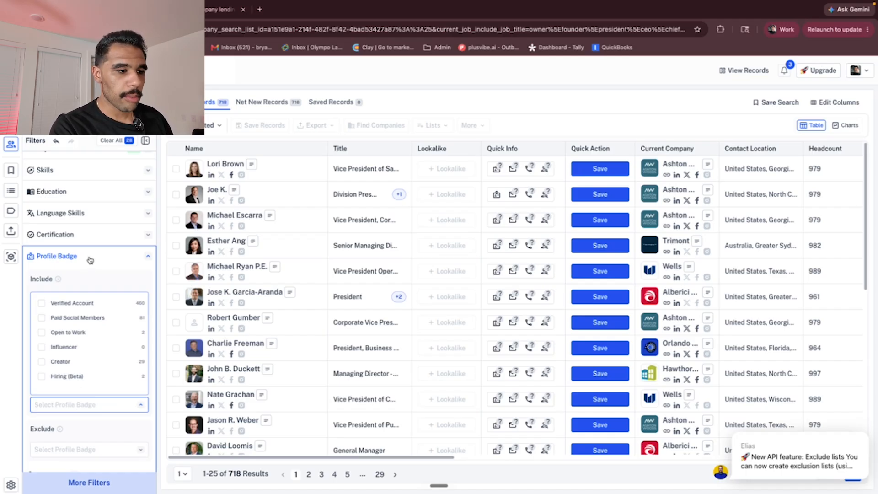
pyautogui.click(87, 449)
pyautogui.click(99, 414)
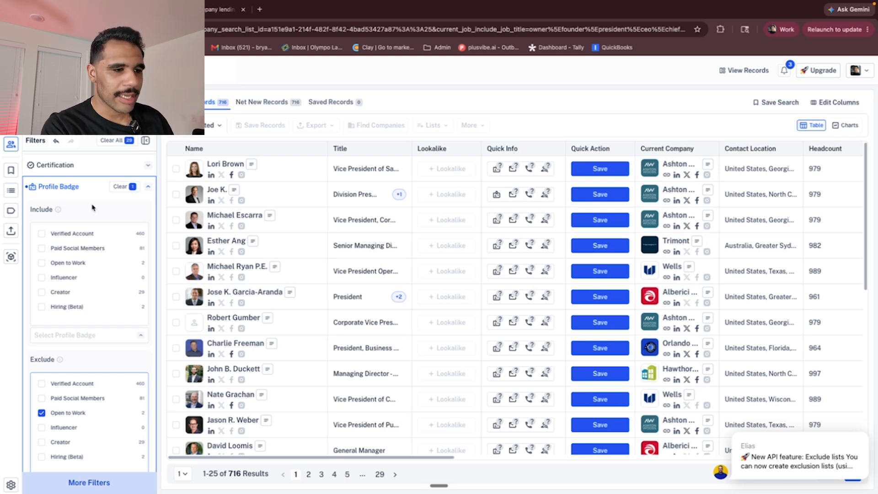
pyautogui.scroll(1, 65, 212)
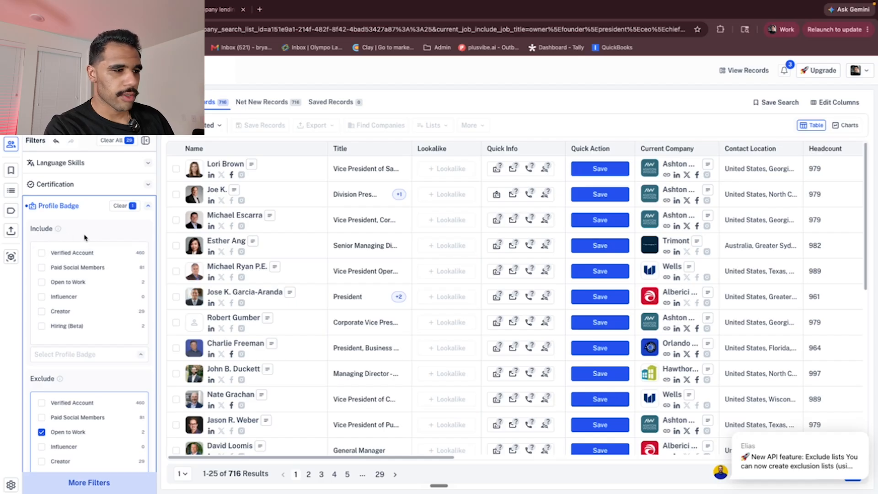
pyautogui.click(81, 208)
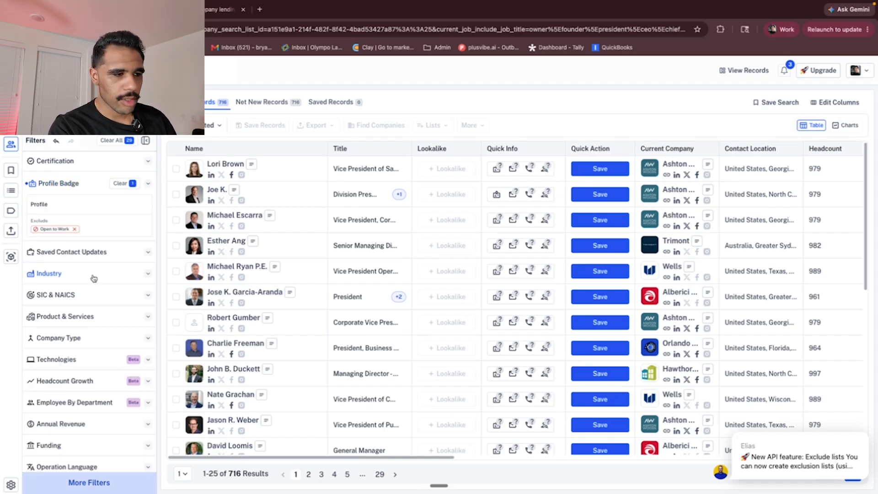
# Examine the remaining company filters, including Industry, SIC & NAICS, Product & Services, Company Type and Annual Revenue
pyautogui.click(93, 276)
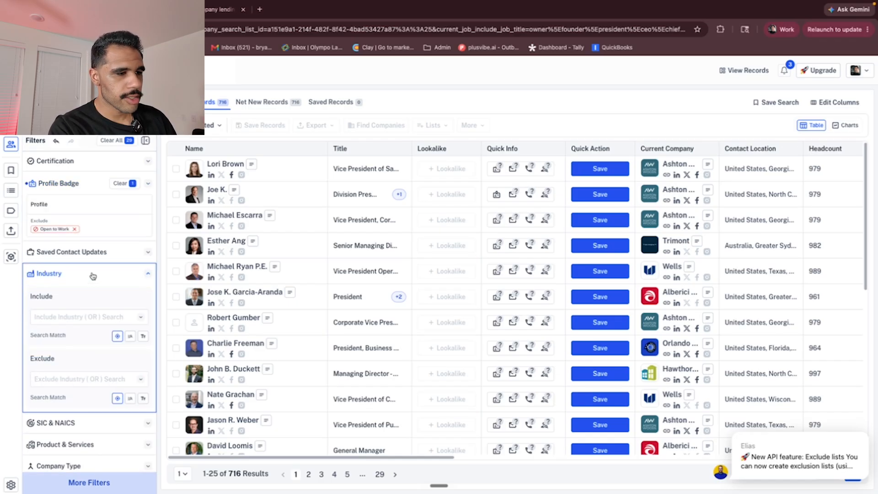
pyautogui.click(93, 275)
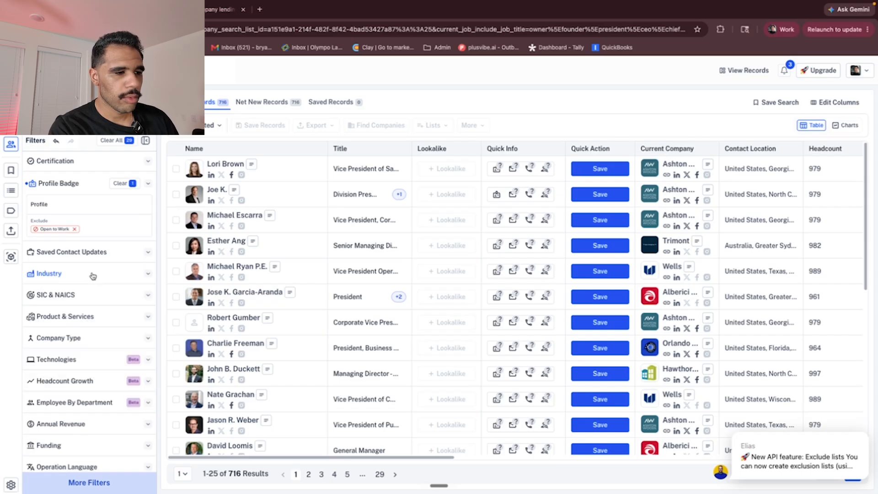
pyautogui.click(93, 297)
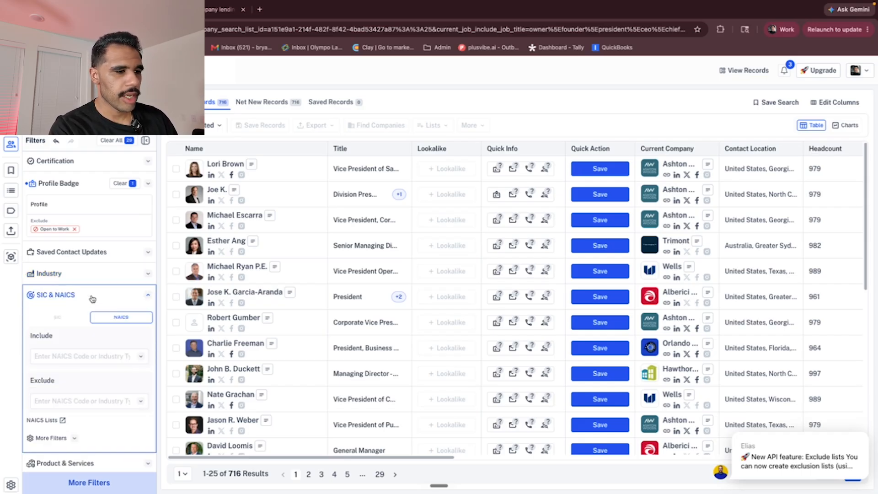
pyautogui.click(92, 298)
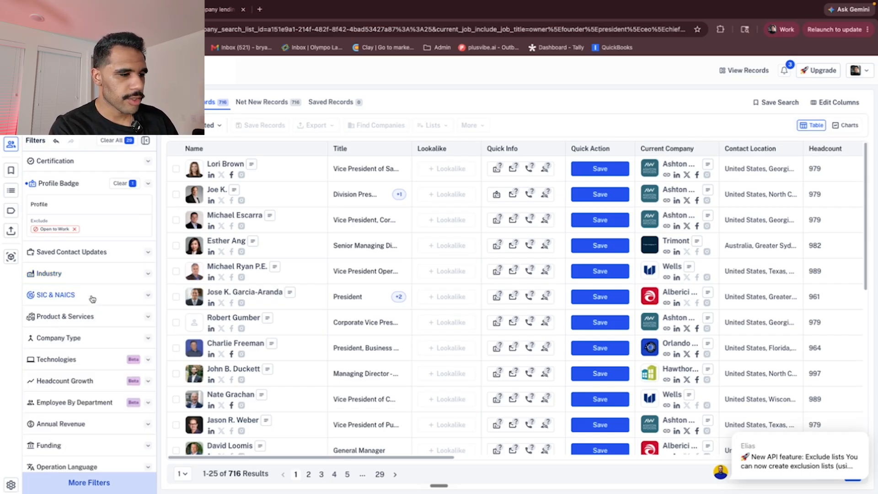
pyautogui.click(103, 318)
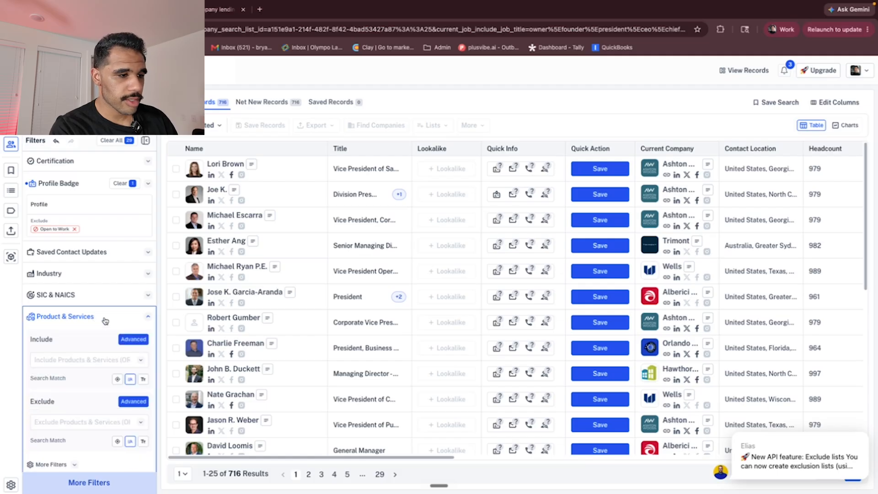
pyautogui.click(94, 360)
pyautogui.scroll(-10, 87, 392)
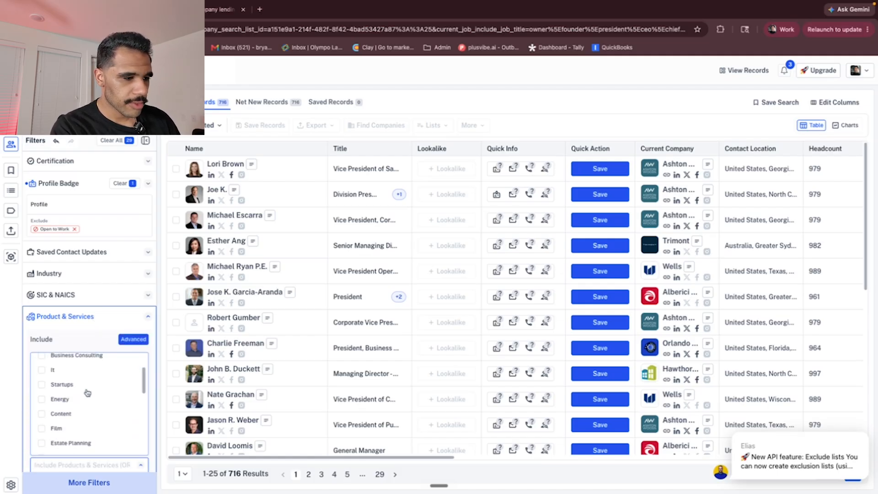
pyautogui.scroll(-4, 87, 392)
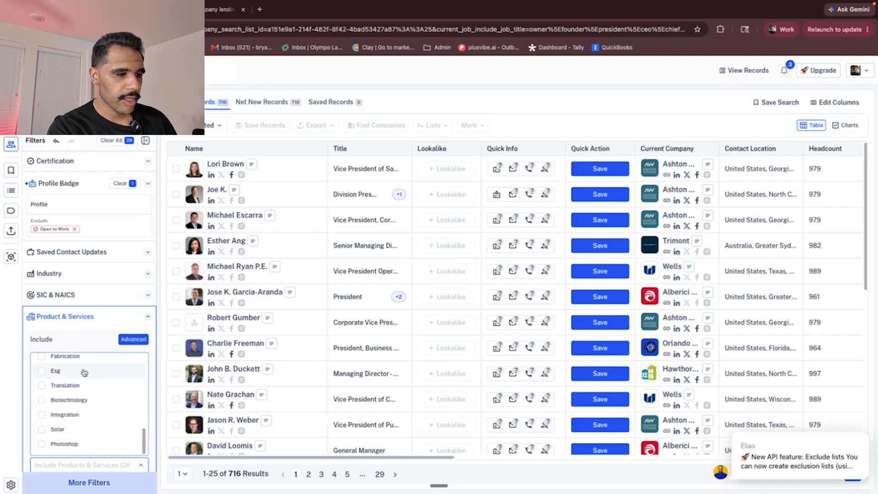
pyautogui.scroll(-15, 87, 393)
pyautogui.scroll(5, 86, 419)
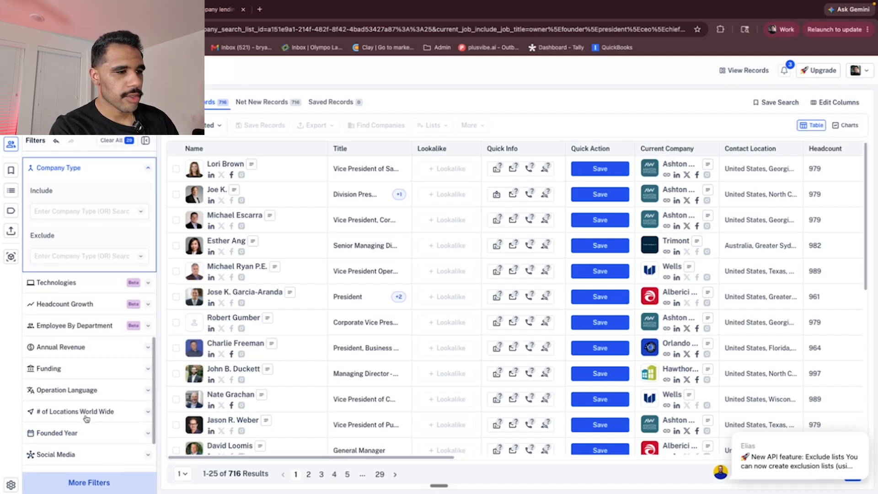
pyautogui.click(109, 242)
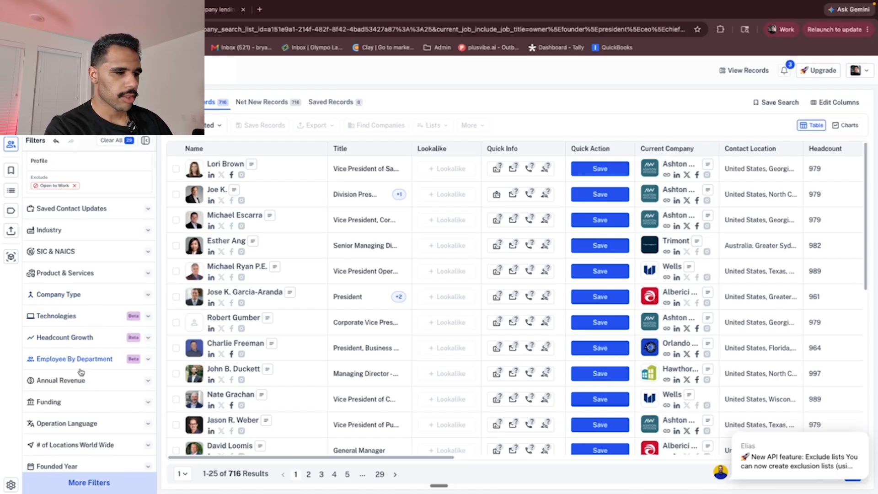
pyautogui.scroll(-1, 90, 368)
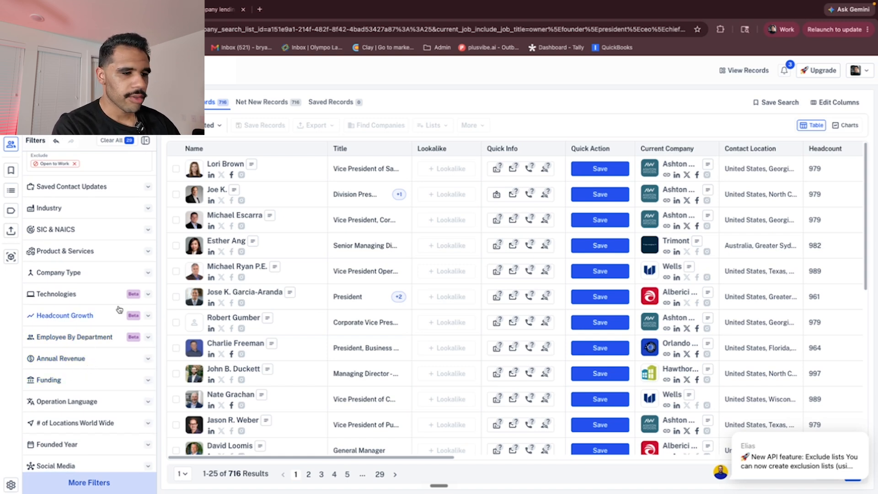
pyautogui.click(91, 359)
pyautogui.click(90, 359)
pyautogui.scroll(-2, 89, 358)
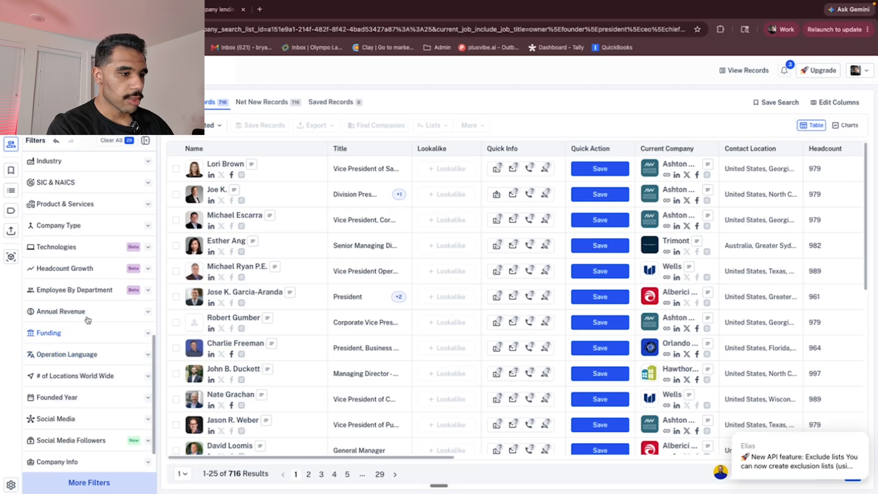
# Examine the Funding, number of worldwide locations and Founded Year company filters, including the available funding types
pyautogui.click(82, 331)
pyautogui.scroll(-2, 125, 366)
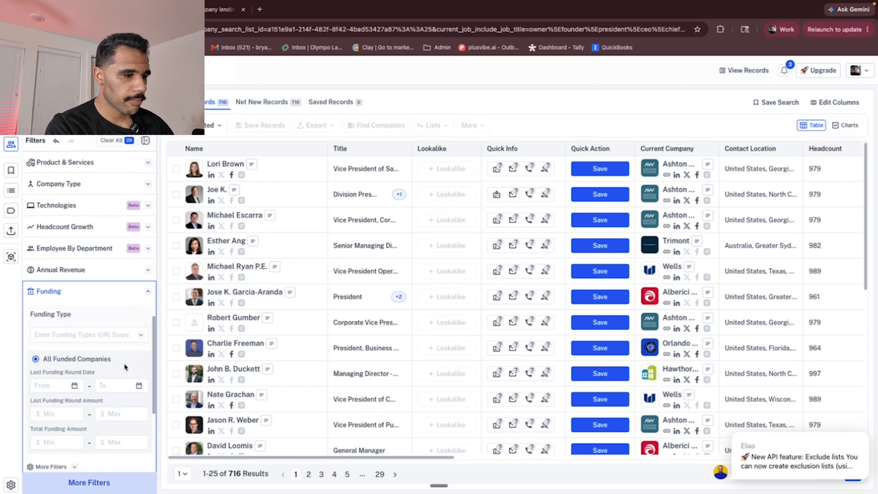
pyautogui.click(118, 336)
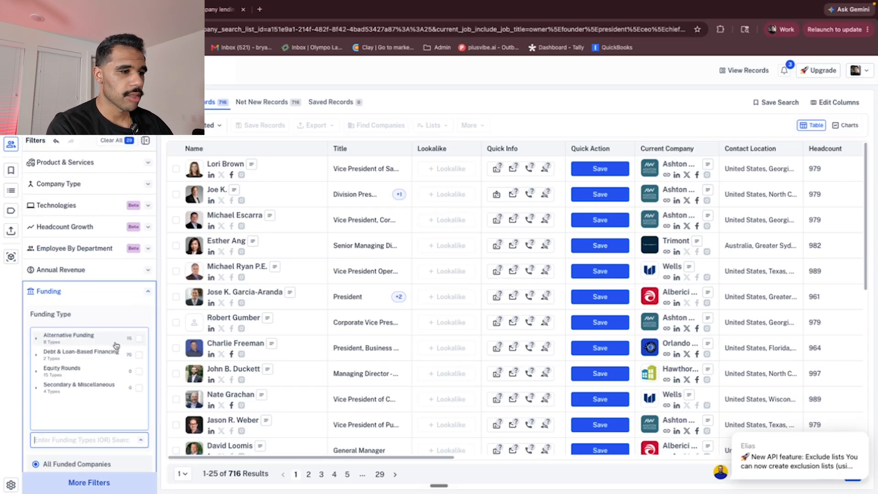
pyautogui.click(113, 342)
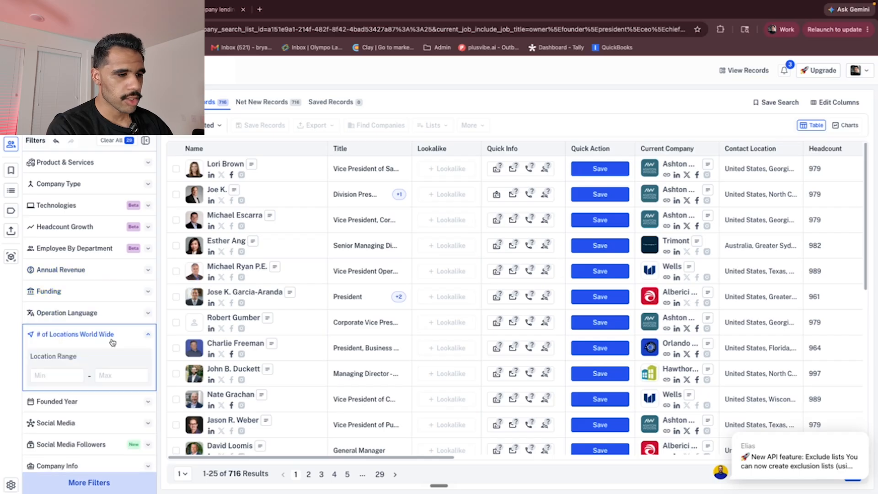
pyautogui.click(112, 342)
pyautogui.click(103, 357)
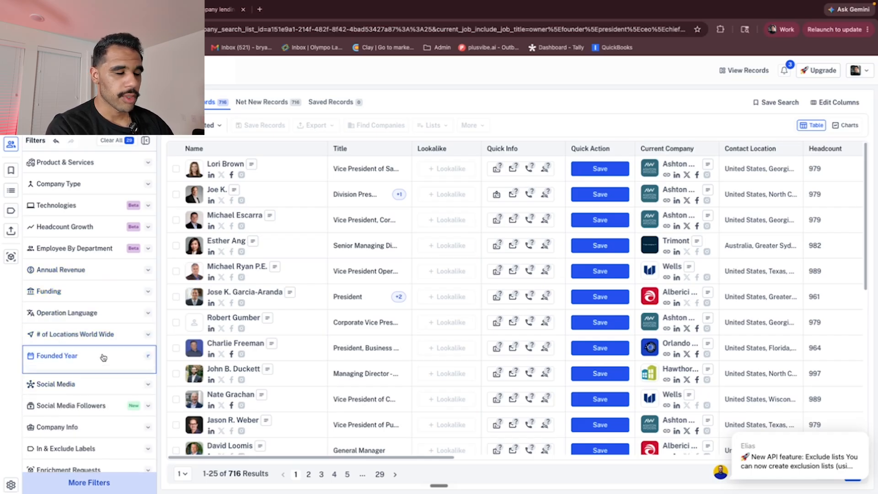
pyautogui.click(64, 392)
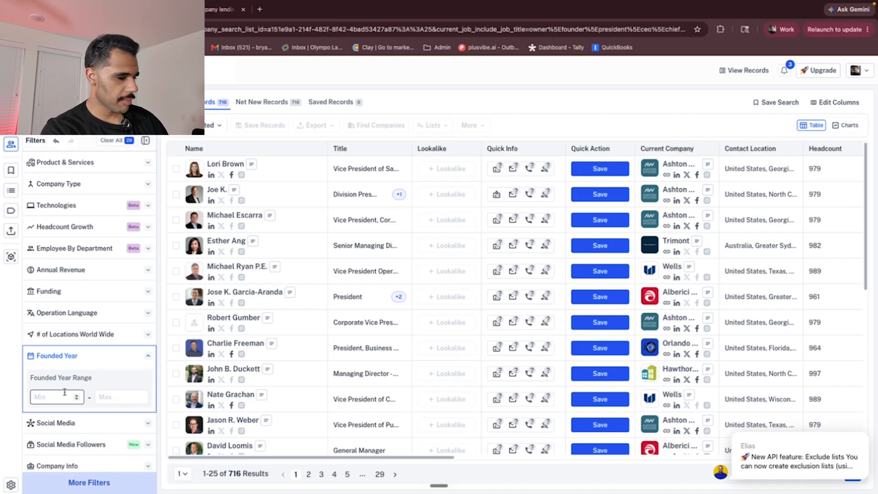
pyautogui.click(86, 360)
pyautogui.scroll(-1, 79, 388)
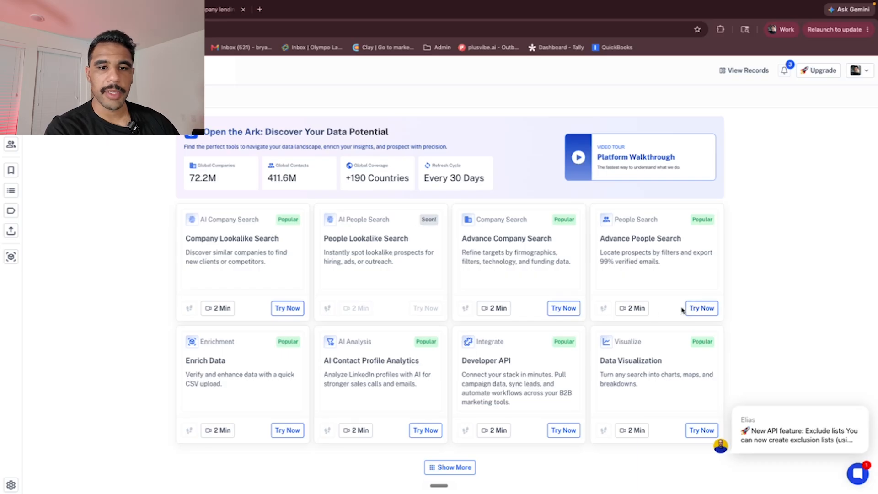
# Open the Enrich Data tool, view the CSV options for a new enrichment, and dismiss them
pyautogui.click(713, 311)
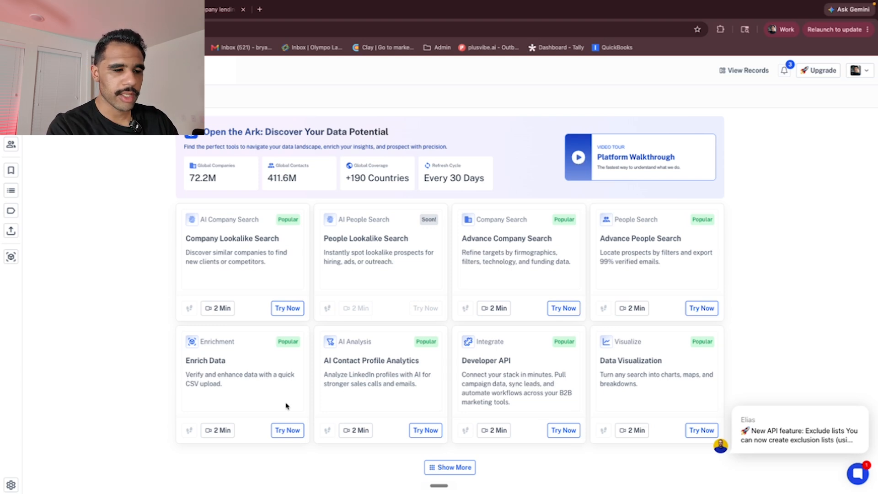
pyautogui.click(288, 430)
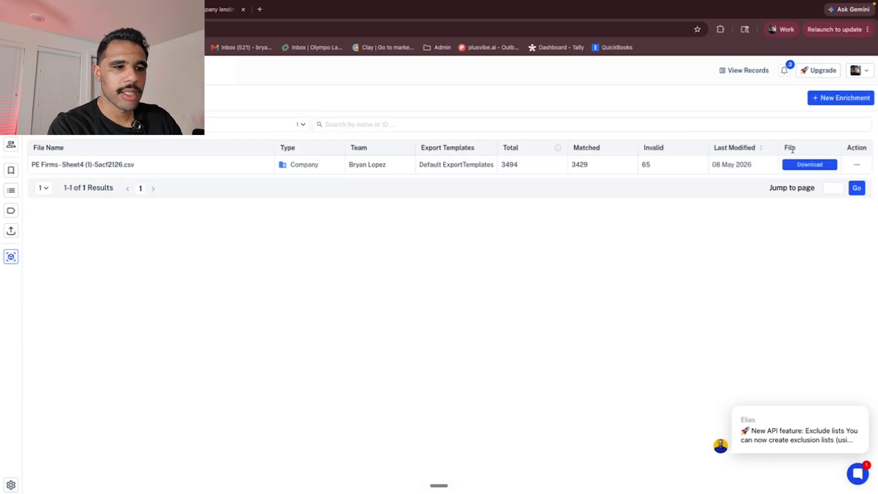
pyautogui.click(837, 95)
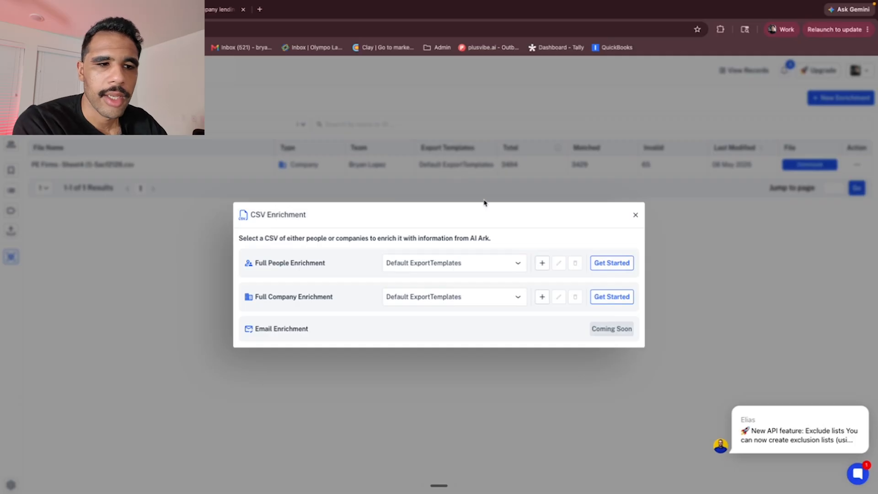
pyautogui.click(635, 215)
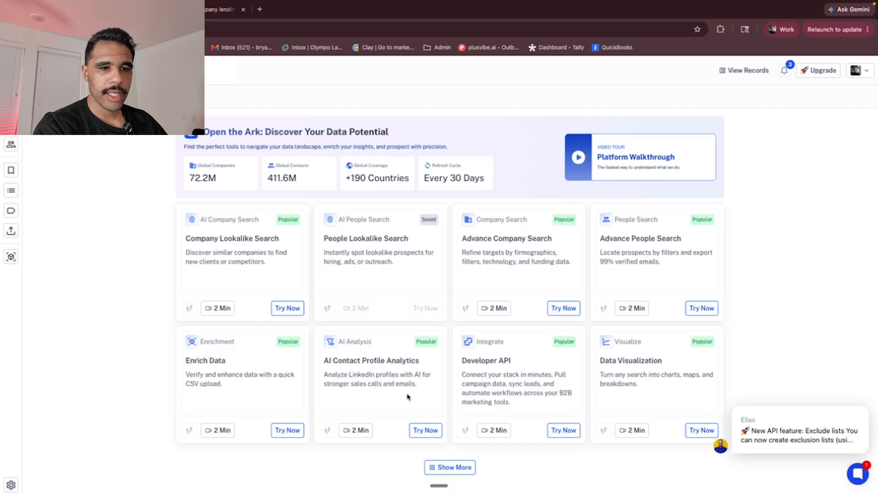
# Start AI Contact Profile Analytics and open the full profile of the suggested writer at The Saturday Solopreneur
pyautogui.click(425, 431)
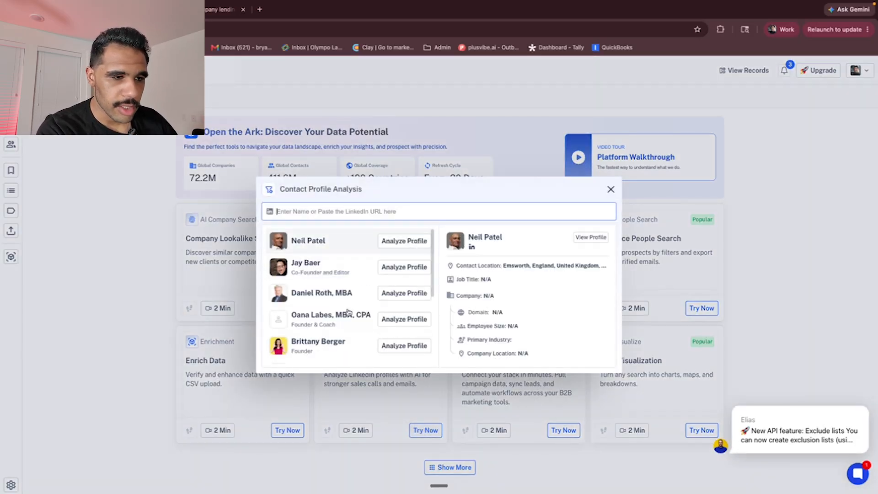
pyautogui.scroll(-5, 404, 299)
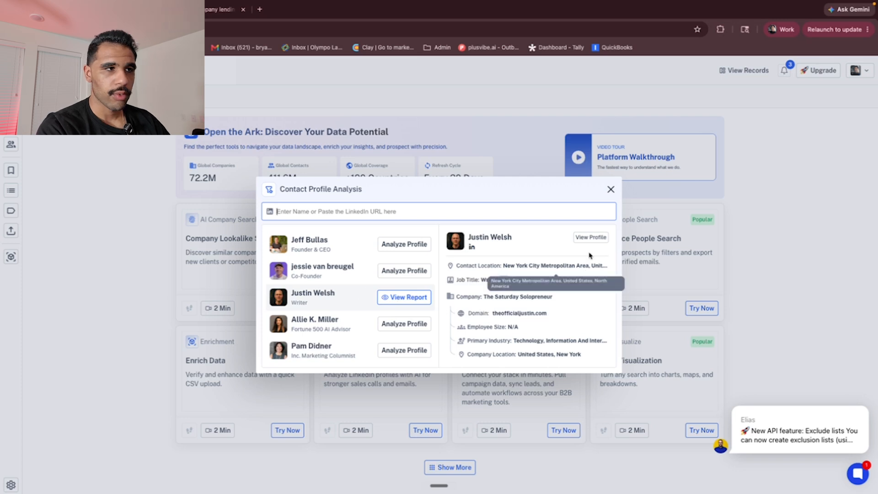
pyautogui.click(597, 238)
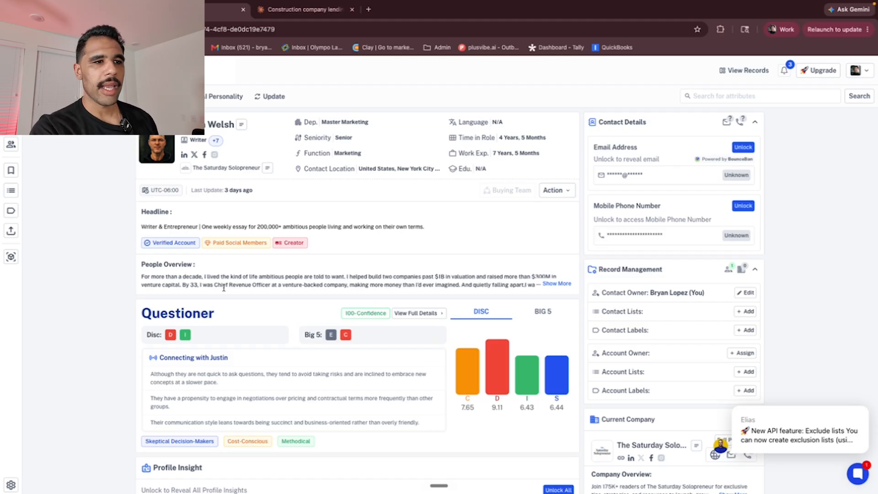
# Examine the contact profile's overview, personality summary, work history, company details, technologies, colleagues and organization analytics
pyautogui.scroll(-1, 223, 288)
pyautogui.scroll(1, 224, 288)
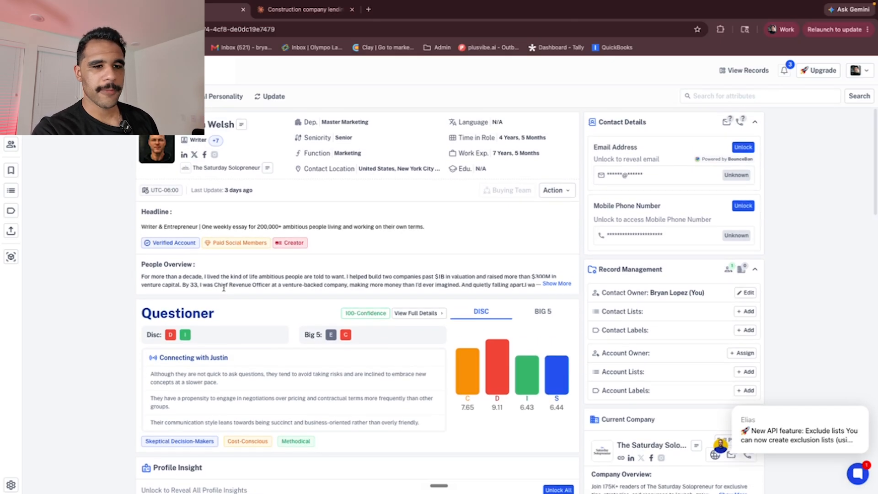
pyautogui.scroll(-4, 224, 288)
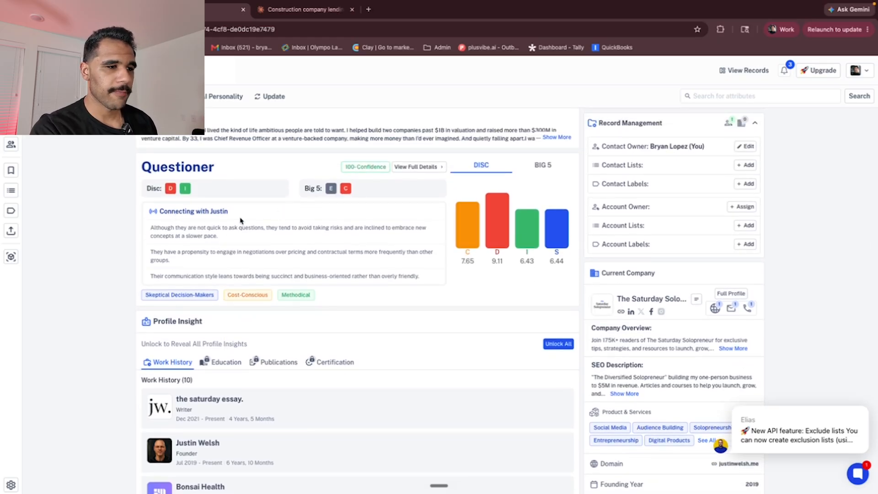
pyautogui.scroll(-7, 275, 261)
pyautogui.scroll(-13, 274, 261)
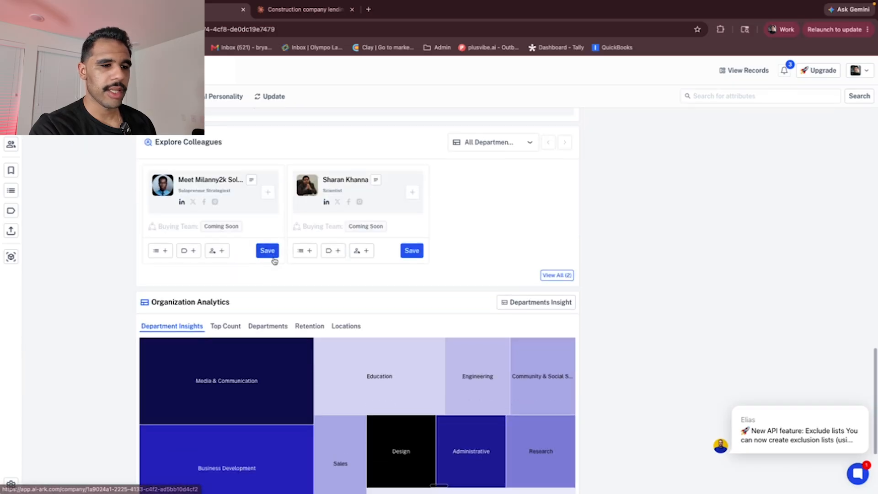
pyautogui.scroll(-4, 177, 339)
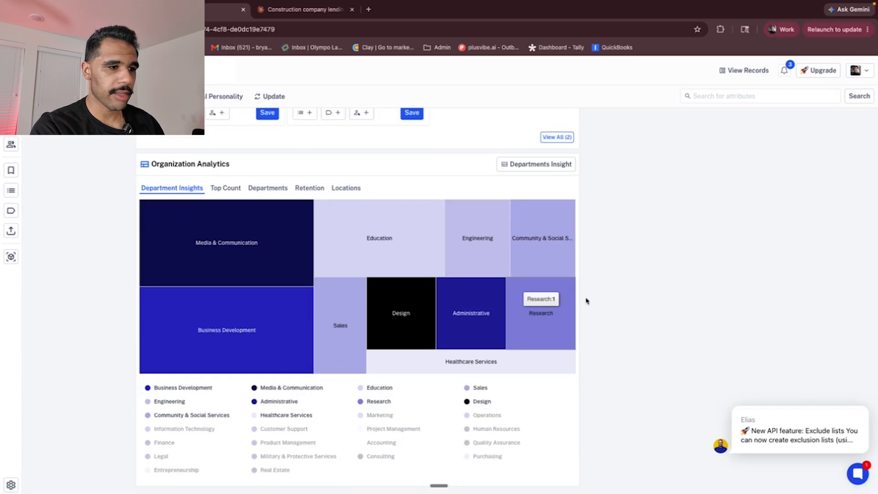
pyautogui.scroll(9, 692, 207)
pyautogui.scroll(8, 693, 207)
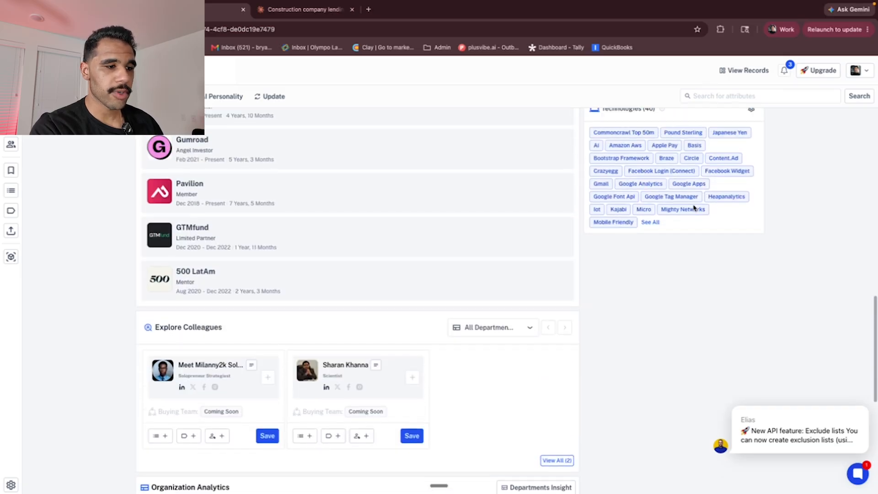
pyautogui.scroll(2, 694, 208)
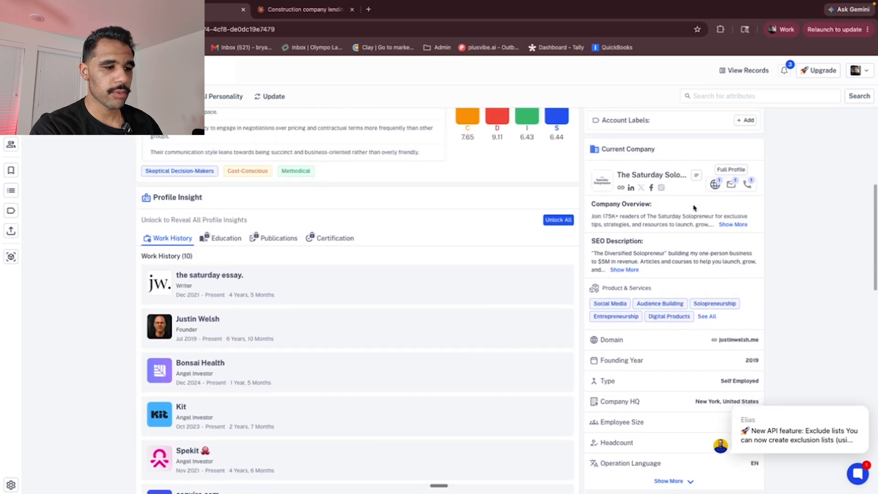
pyautogui.scroll(5, 693, 207)
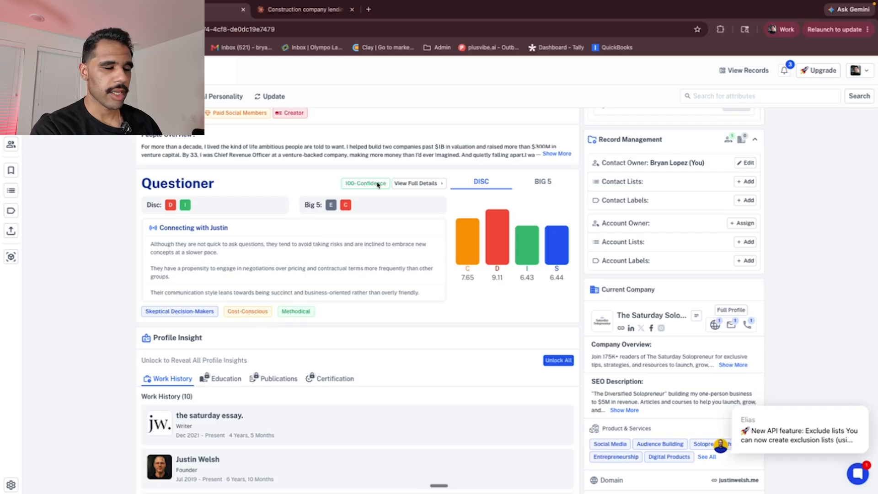
# Open the full personality analysis and review the DISC and Big 5 profiles and the sales advice for calls and meetings
pyautogui.click(410, 184)
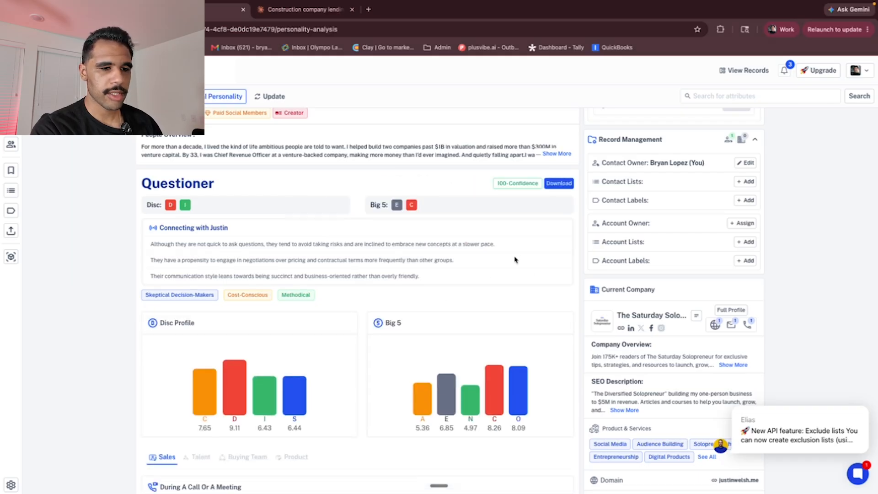
pyautogui.scroll(-5, 516, 258)
pyautogui.scroll(8, 515, 260)
pyautogui.scroll(-1, 515, 260)
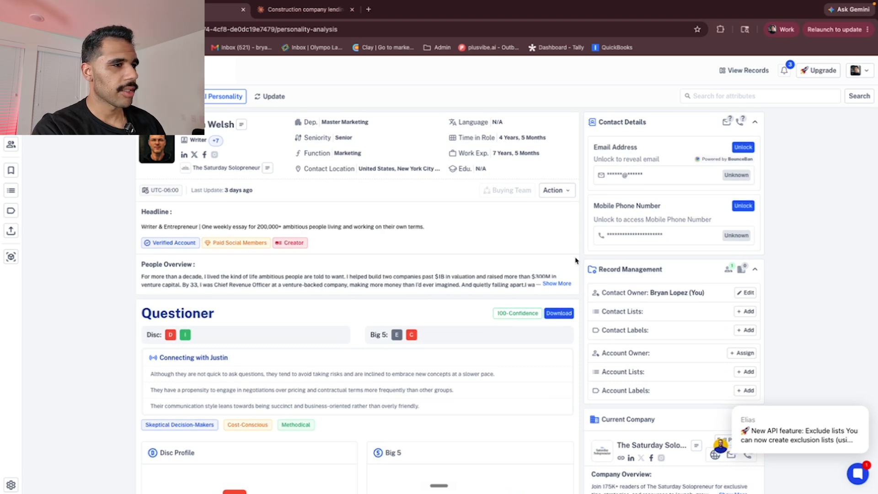
pyautogui.scroll(-5, 575, 263)
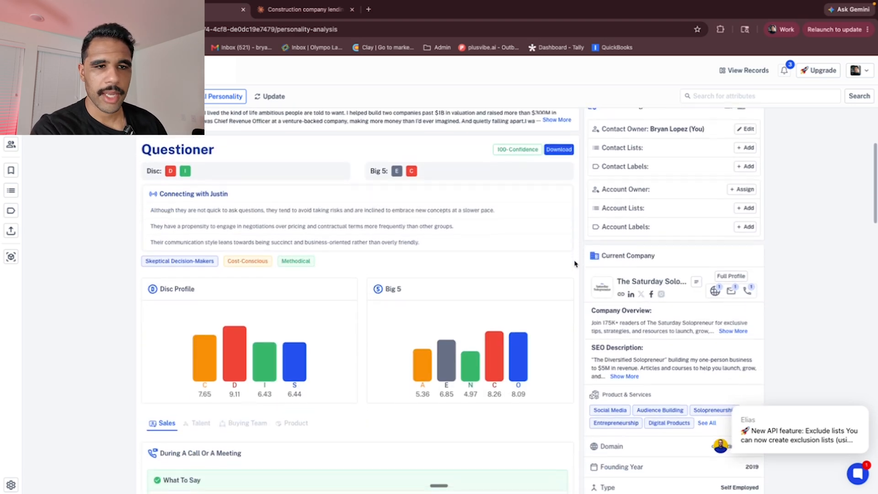
pyautogui.scroll(-4, 574, 264)
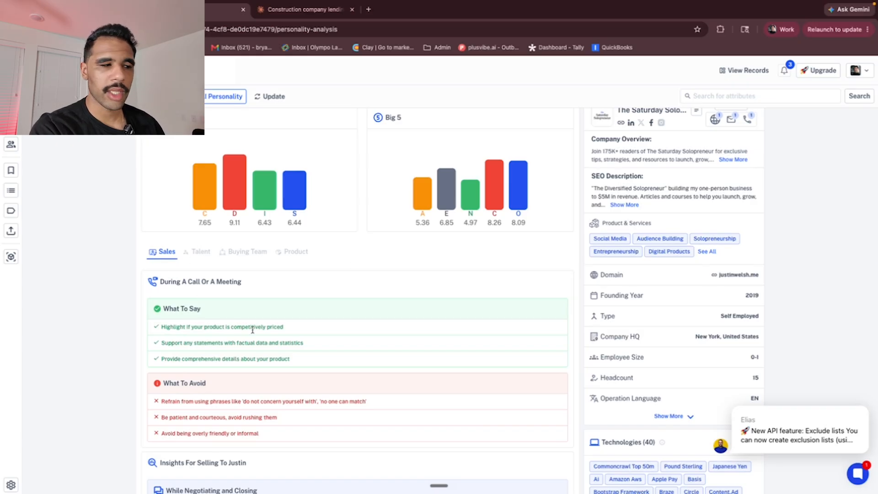
pyautogui.scroll(-2, 243, 329)
pyautogui.scroll(-2, 269, 348)
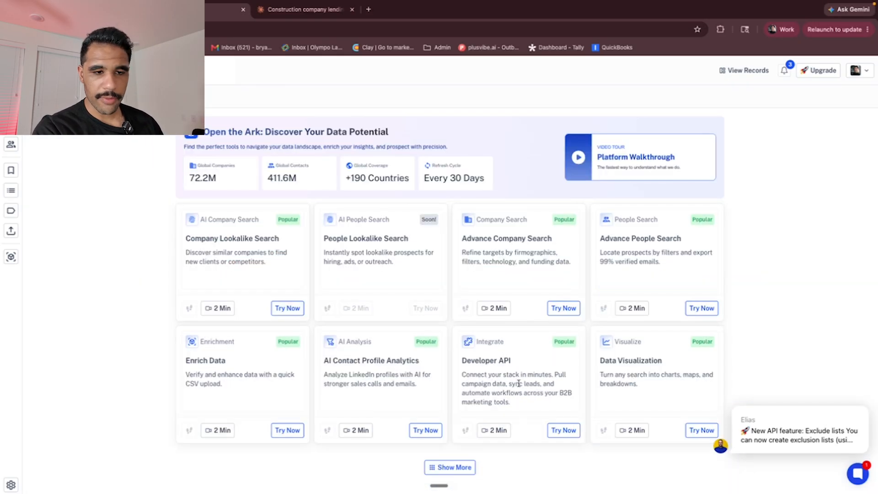